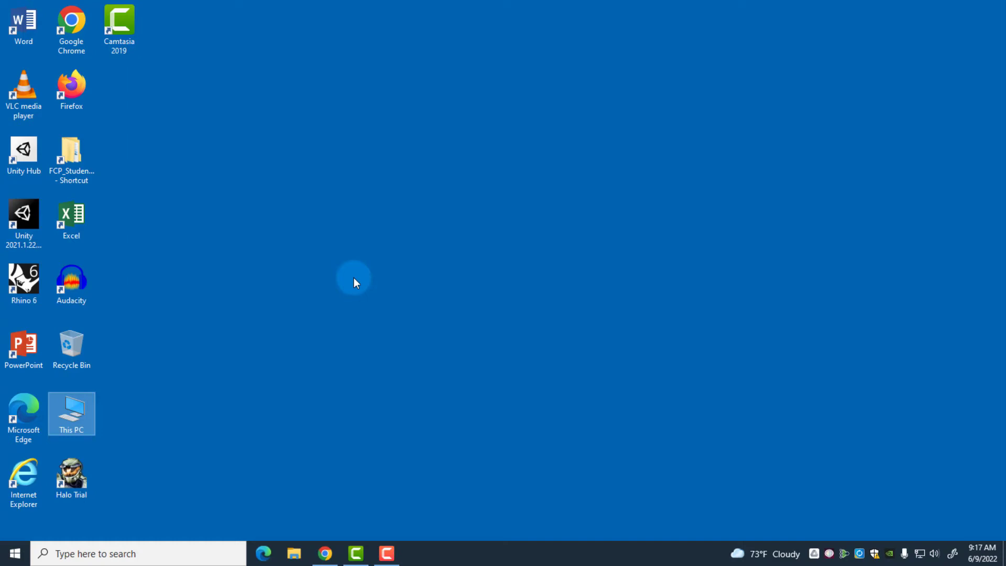
- Show This PC with Windows (C:) in a narrowed Explorer window placed at the upper right
double_click(72, 415)
click(296, 555)
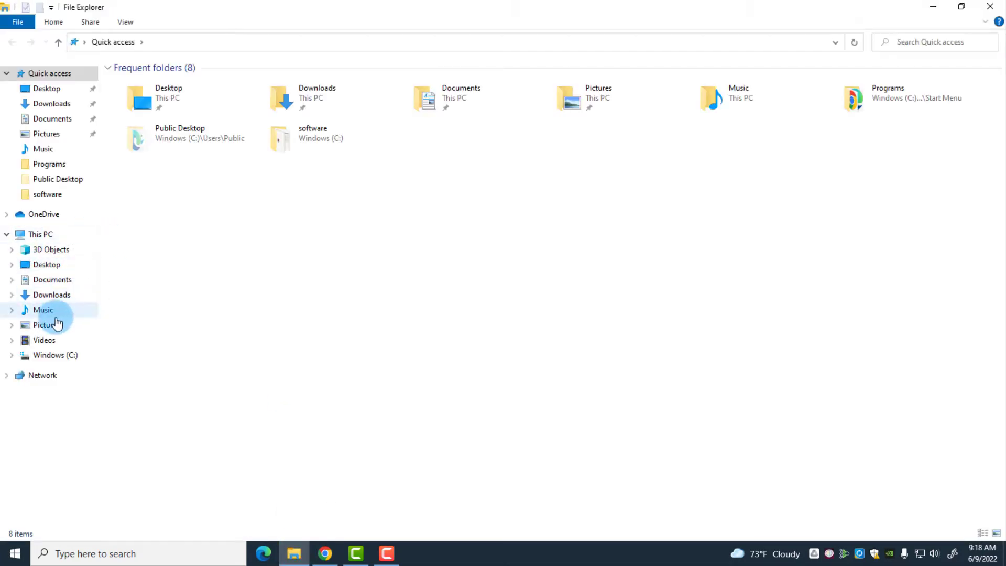
click(43, 235)
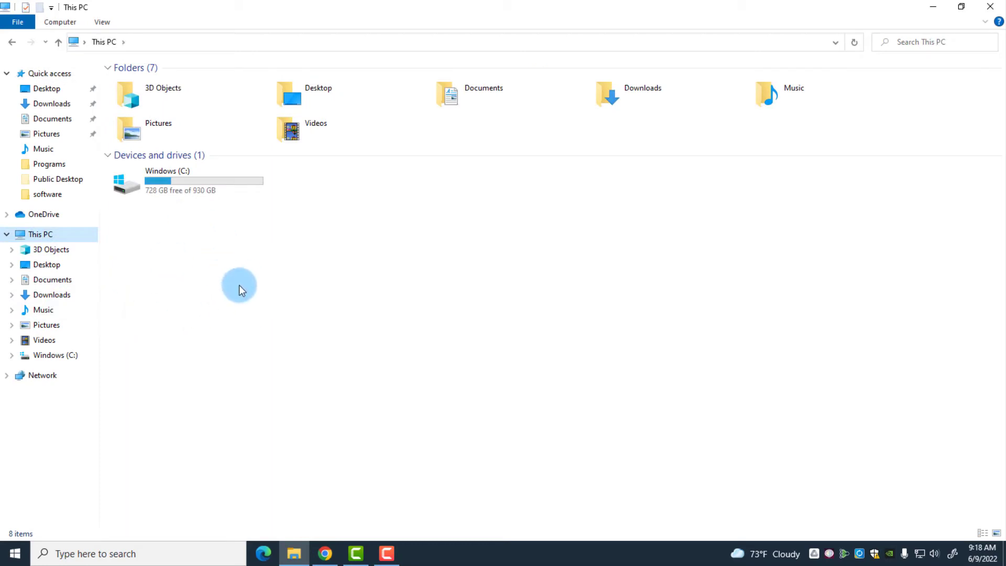
key(super+Down)
drag(370, 101, 507, 106)
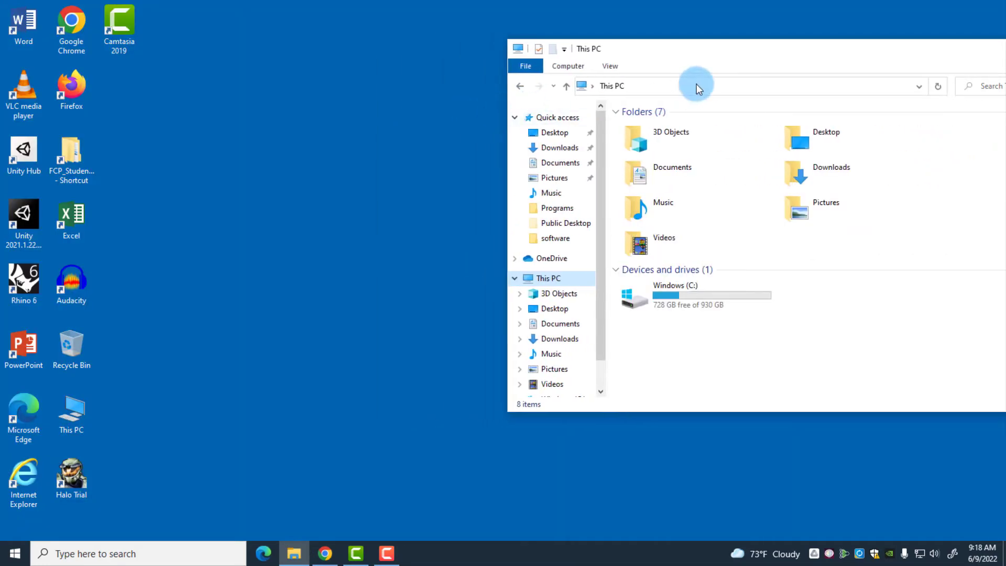
drag(703, 53, 713, 24)
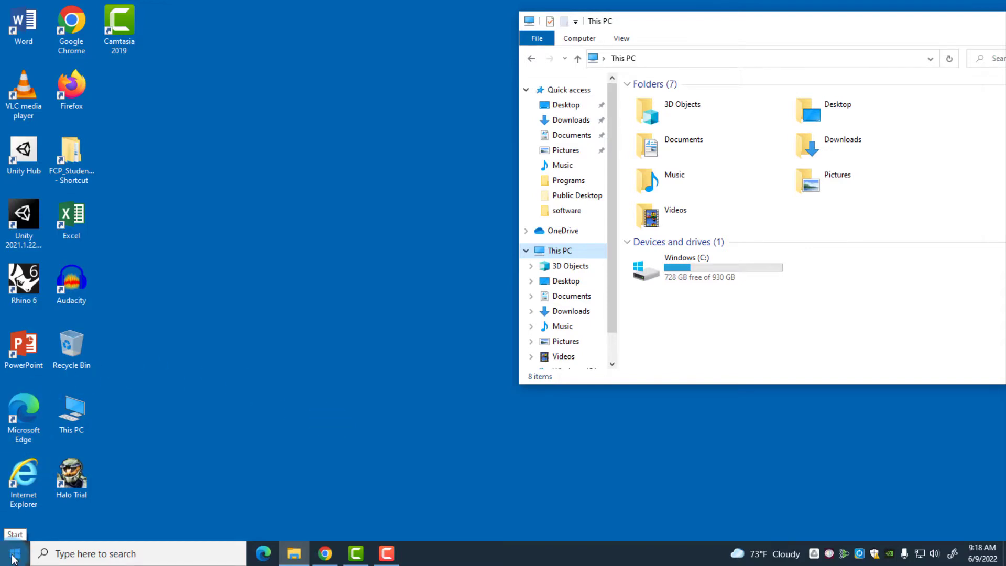
- Launch Disk Management from the Start quick-link menu and initialize Disk 1 as MBR
right_click(14, 557)
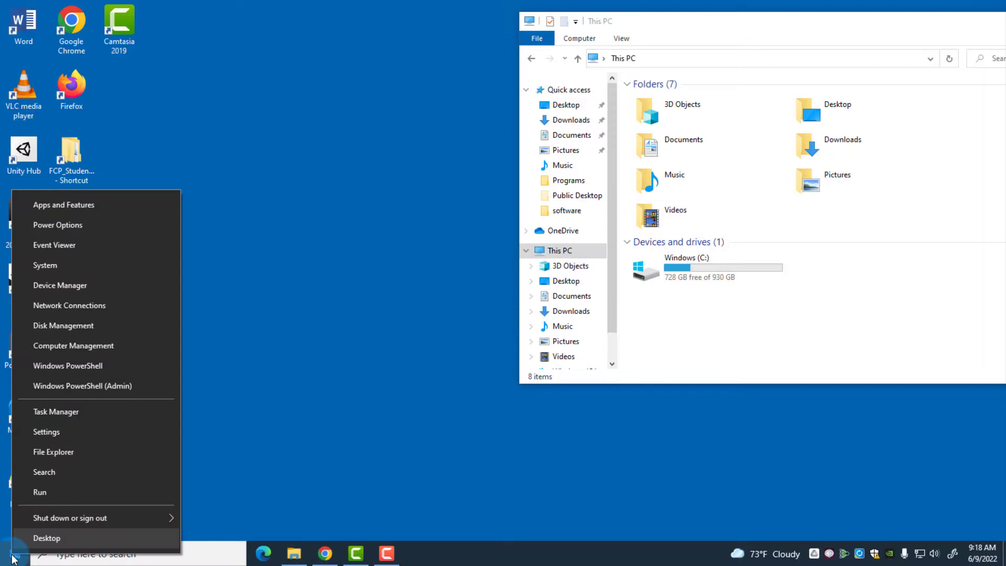
click(53, 333)
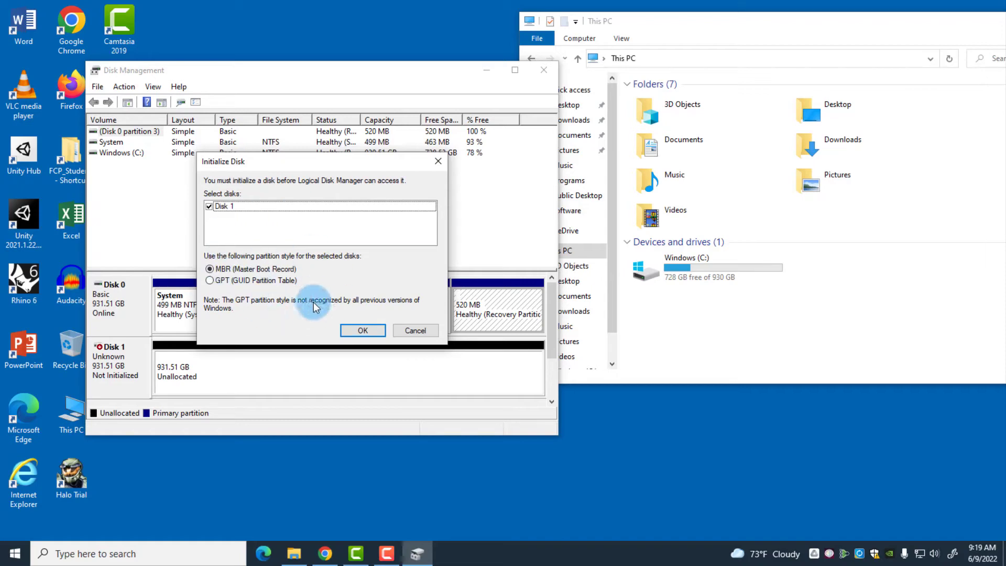
click(364, 330)
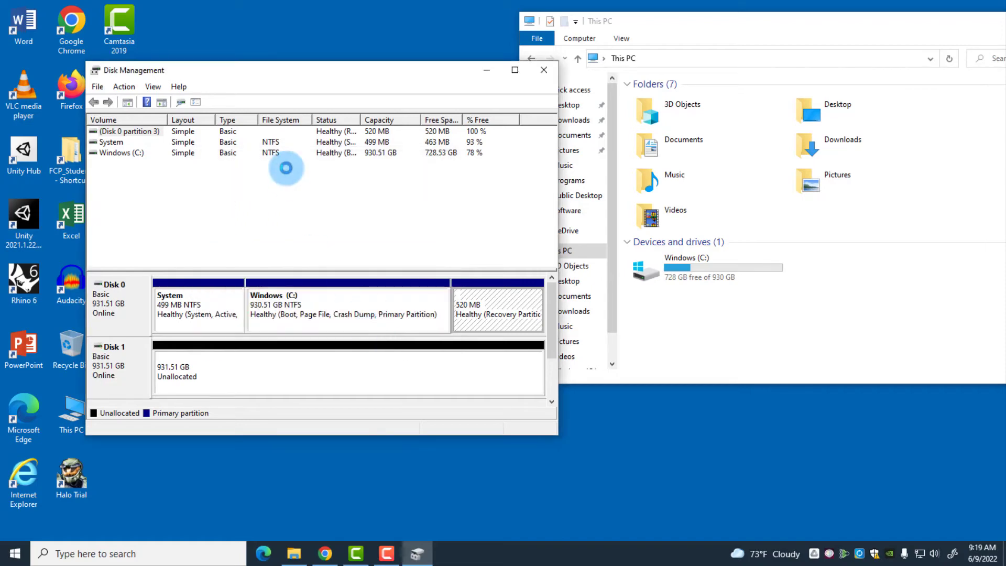
mouse_move(431, 76)
mouse_down()
mouse_move(396, 12)
mouse_move(396, 24)
mouse_up()
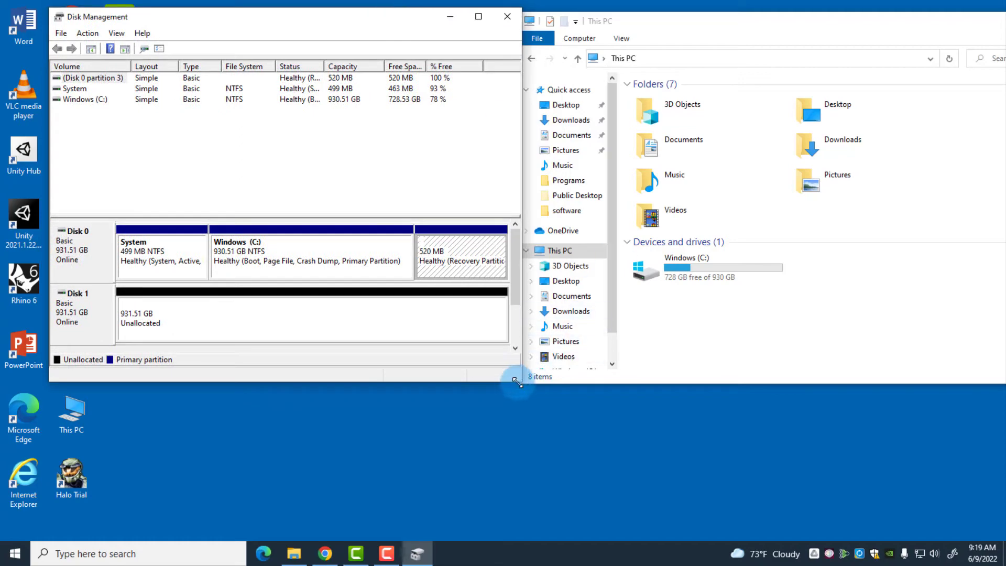
- Start the New Simple Volume wizard on Disk 1's unallocated space
drag(512, 374, 643, 510)
right_click(270, 312)
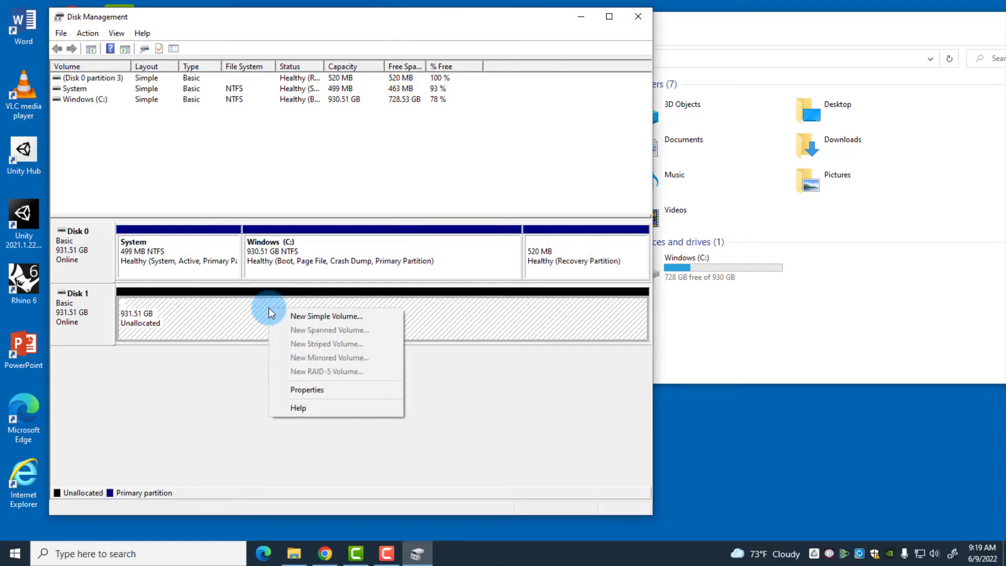
click(296, 318)
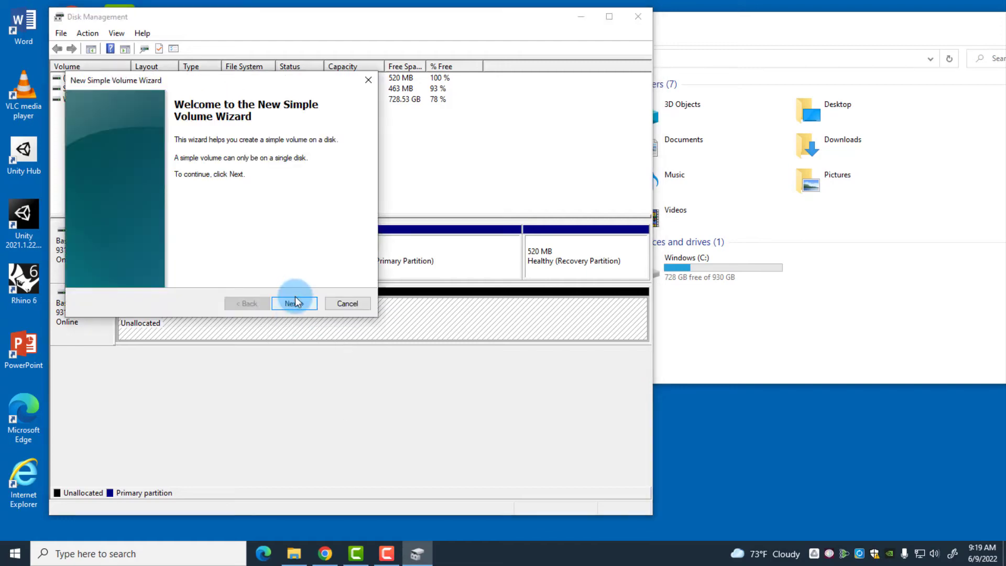
click(296, 303)
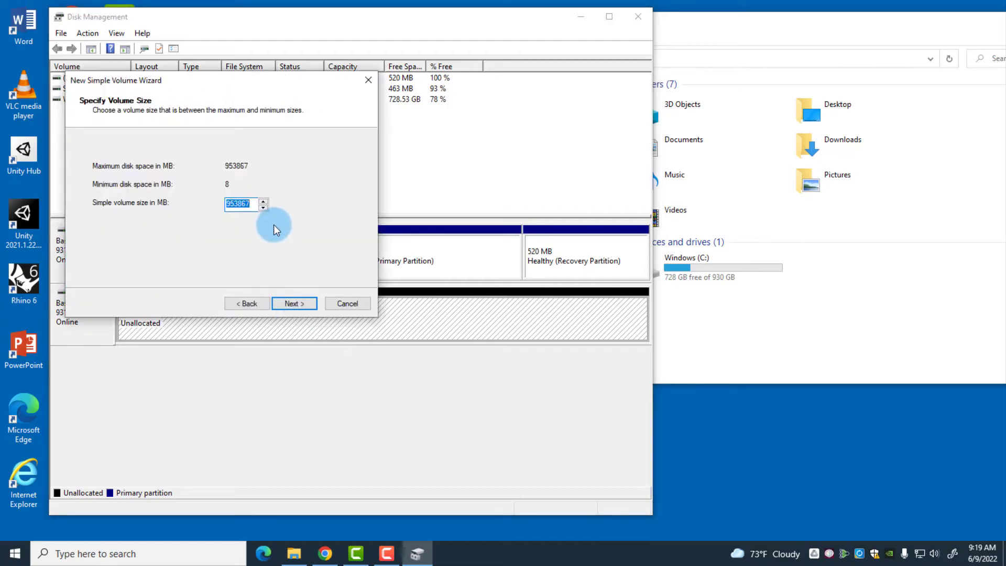
- Create a maximum-size NTFS quick-formatted volume with drive letter D: on Disk 1
click(302, 305)
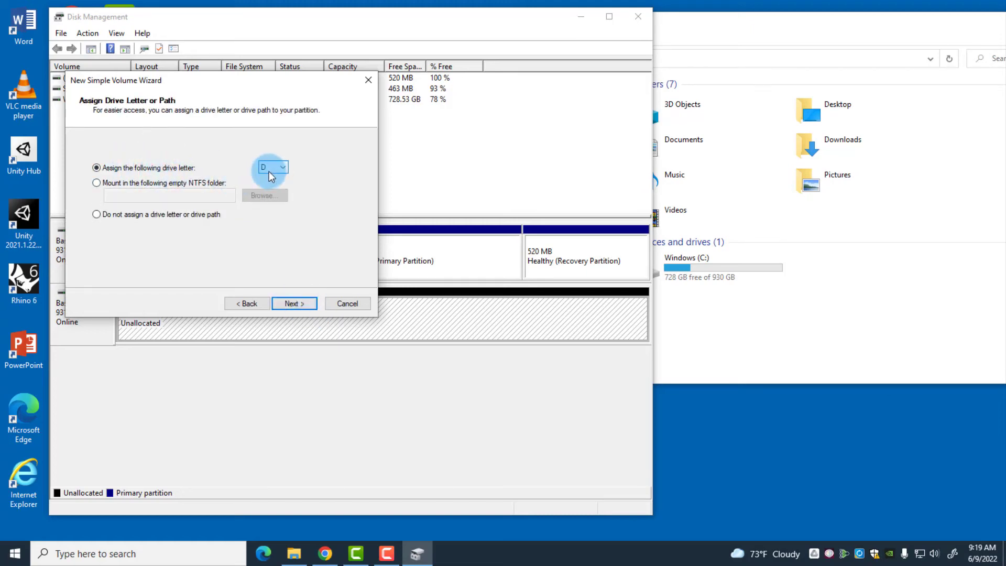
click(303, 303)
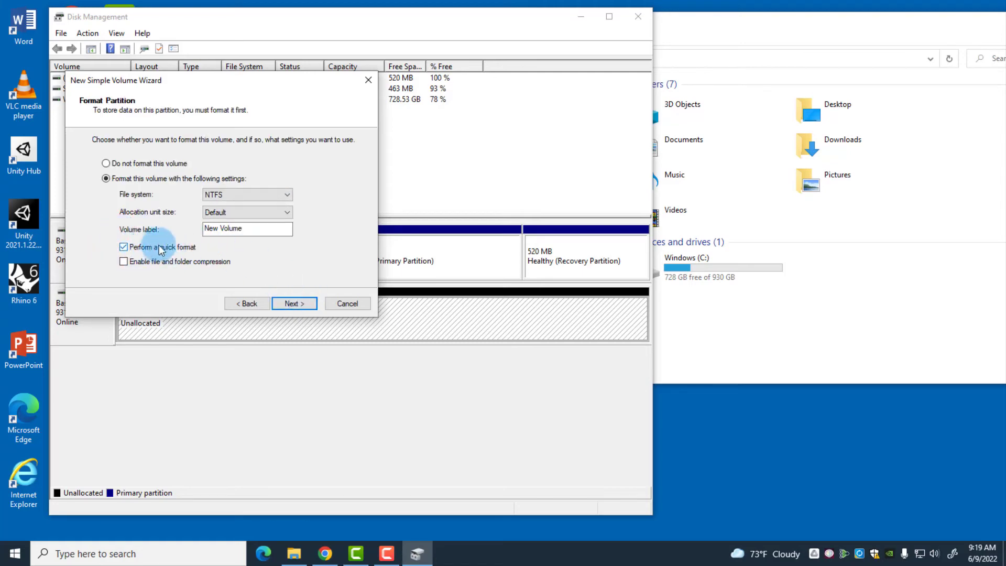
click(294, 305)
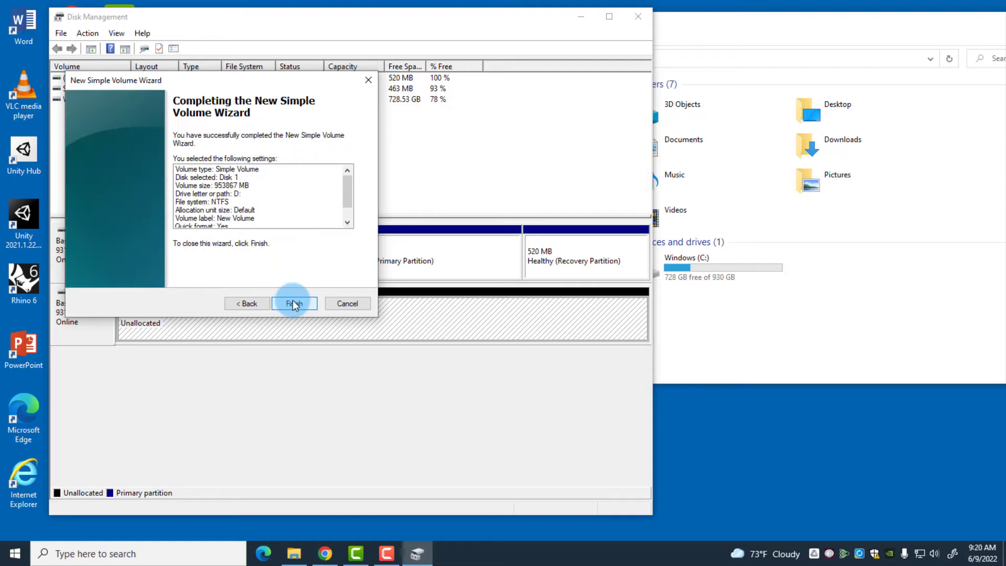
click(293, 306)
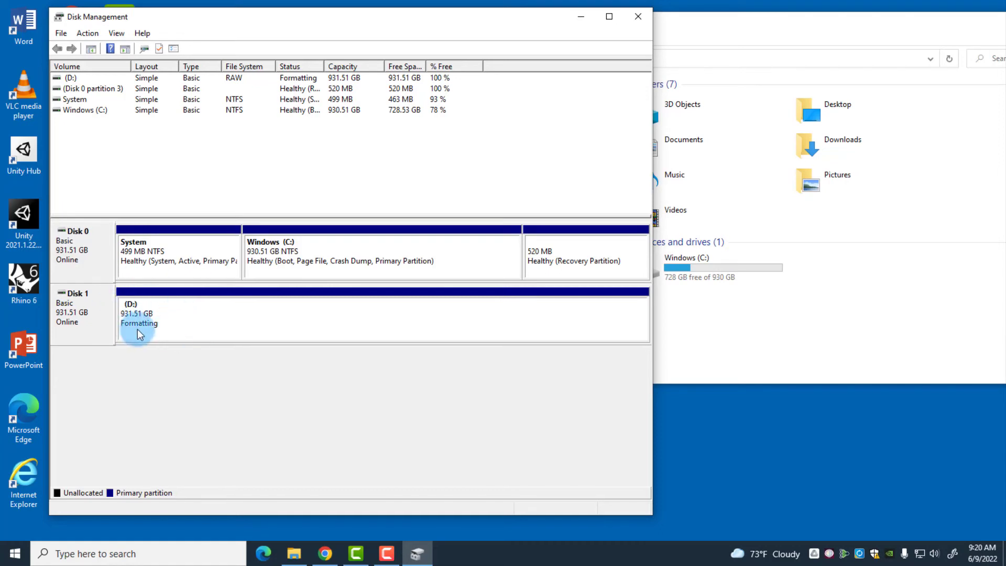
- Review the available drive letters for New Volume (D:) and cancel without changing it
drag(426, 23, 399, 19)
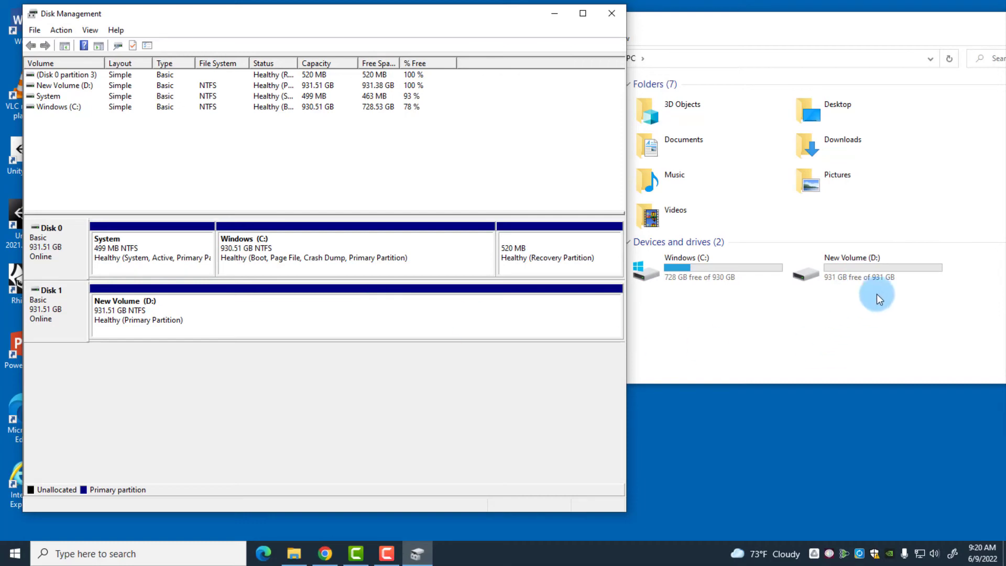
click(410, 307)
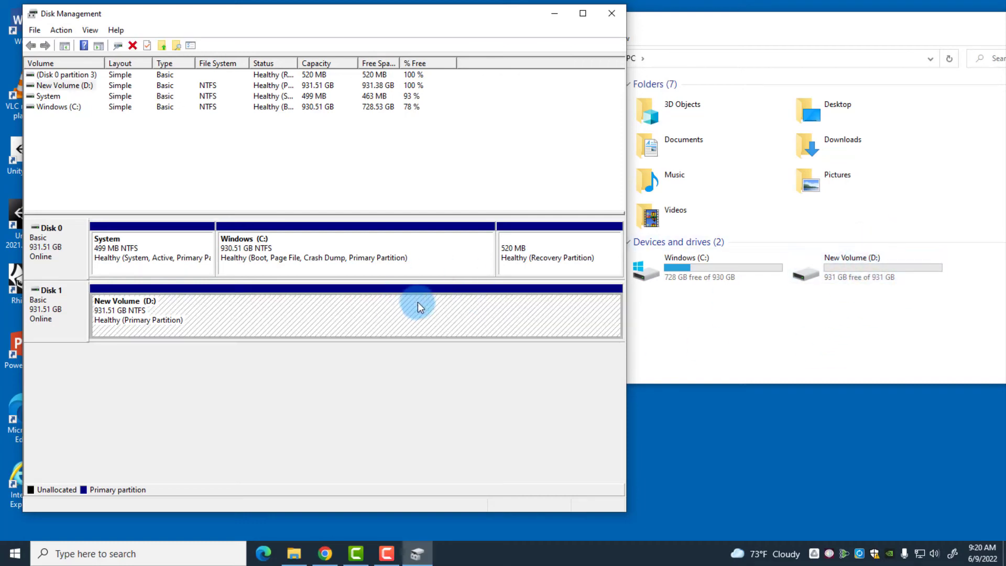
right_click(353, 322)
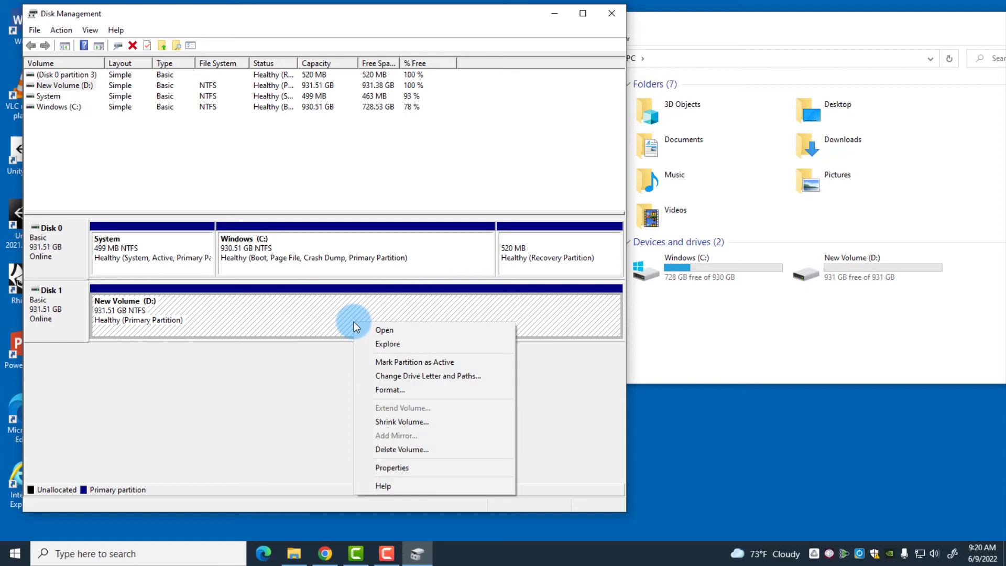
click(395, 377)
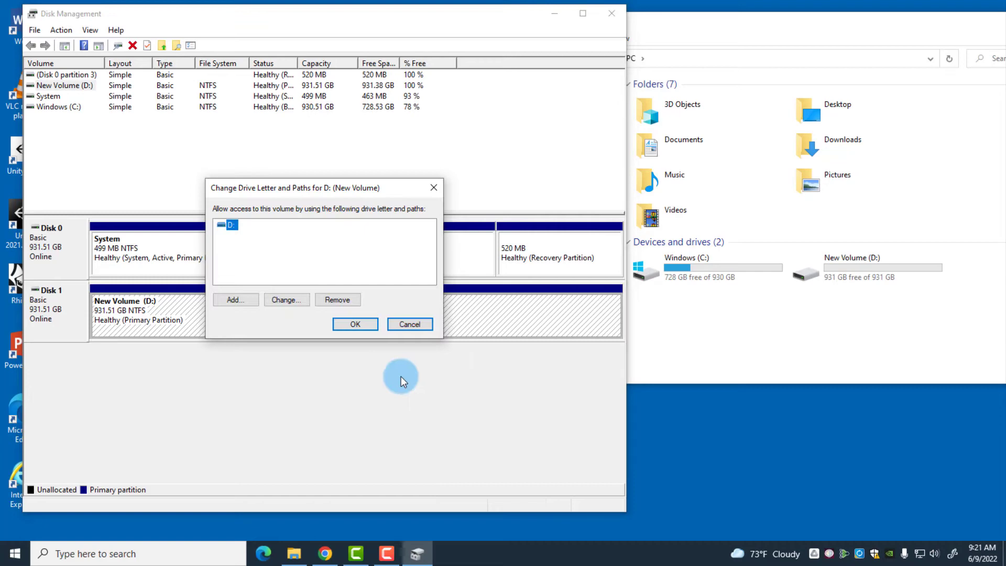
click(287, 299)
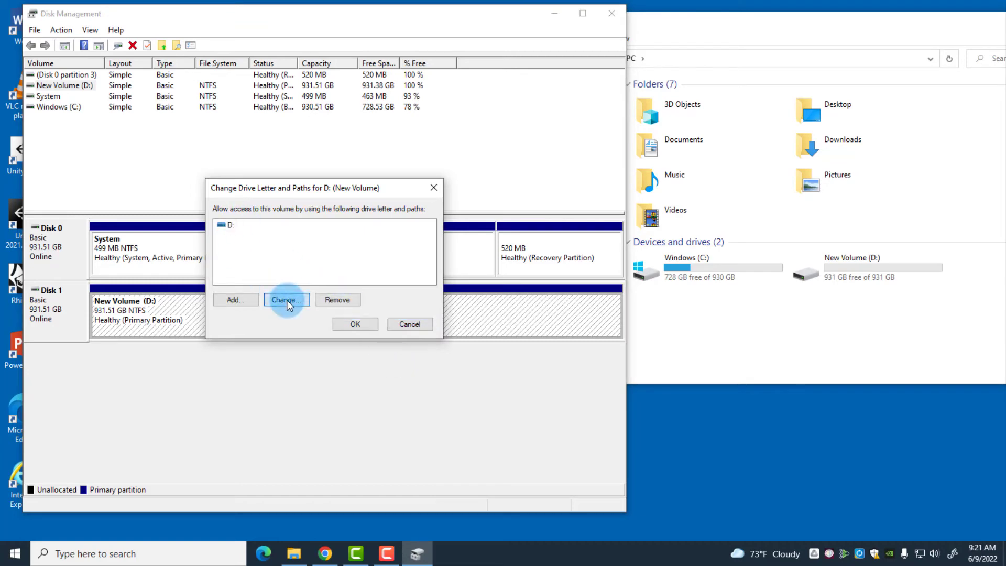
click(414, 249)
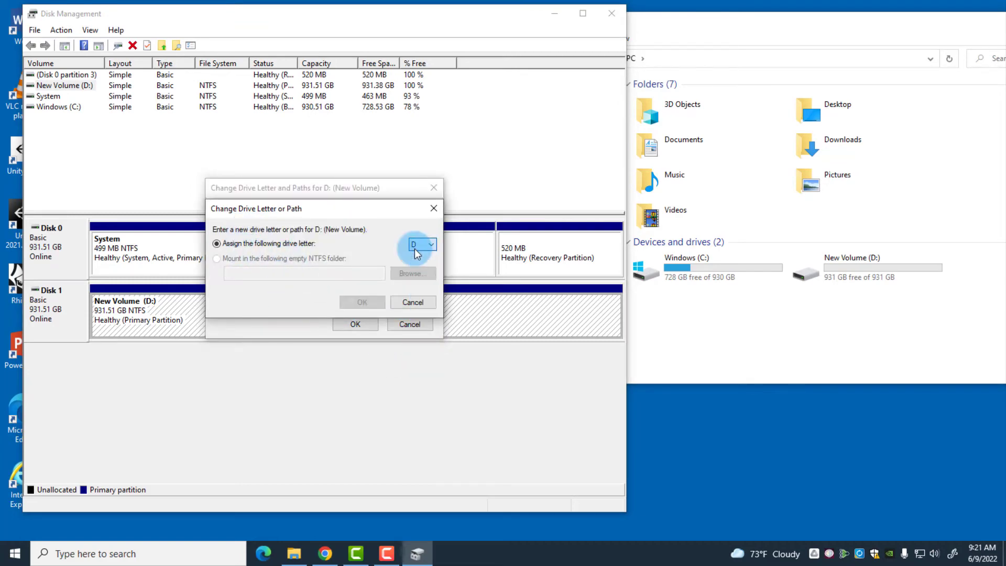
click(414, 302)
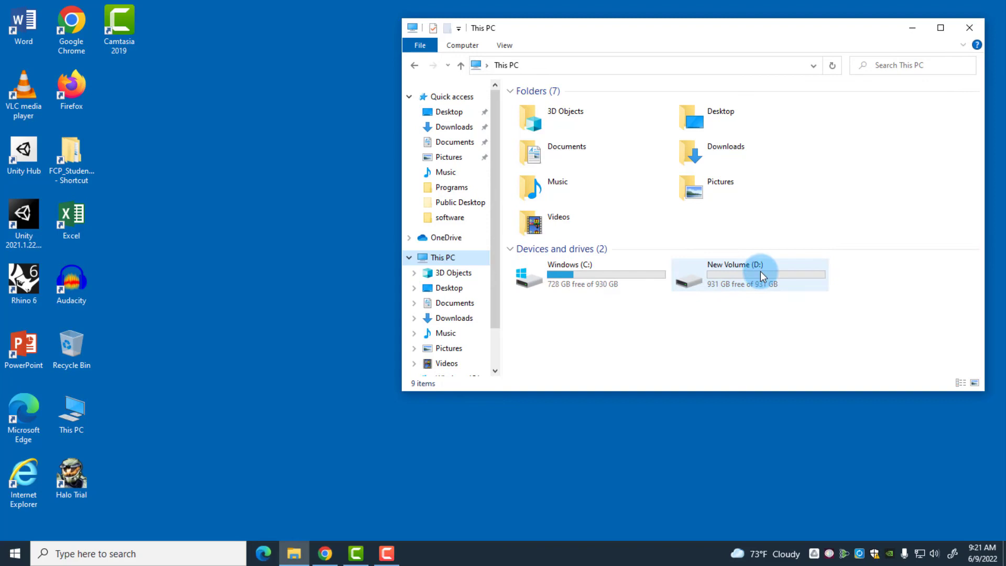
- Close This PC, return to Chrome's Macrium search results and load the Reflect Free Edition page
click(969, 29)
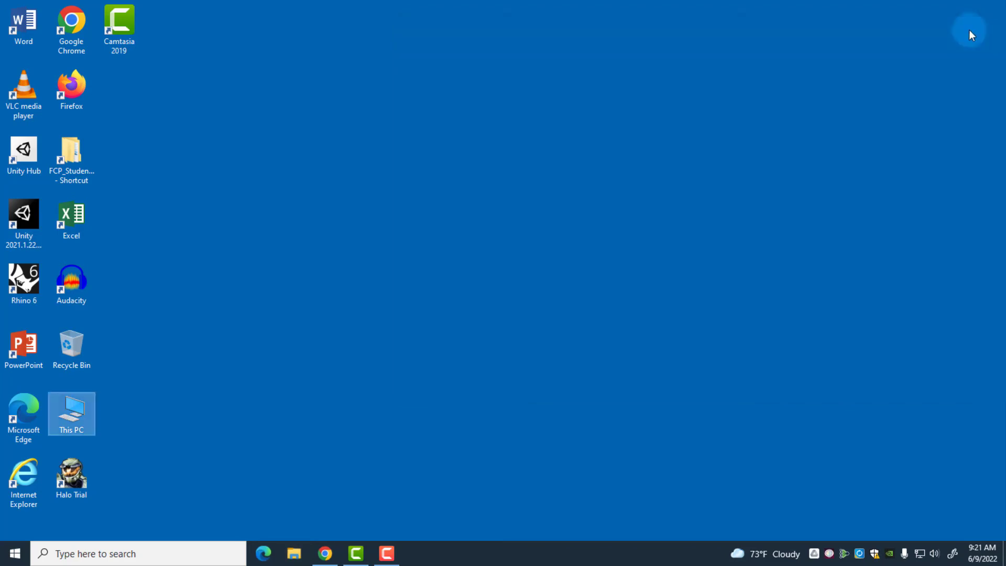
click(324, 553)
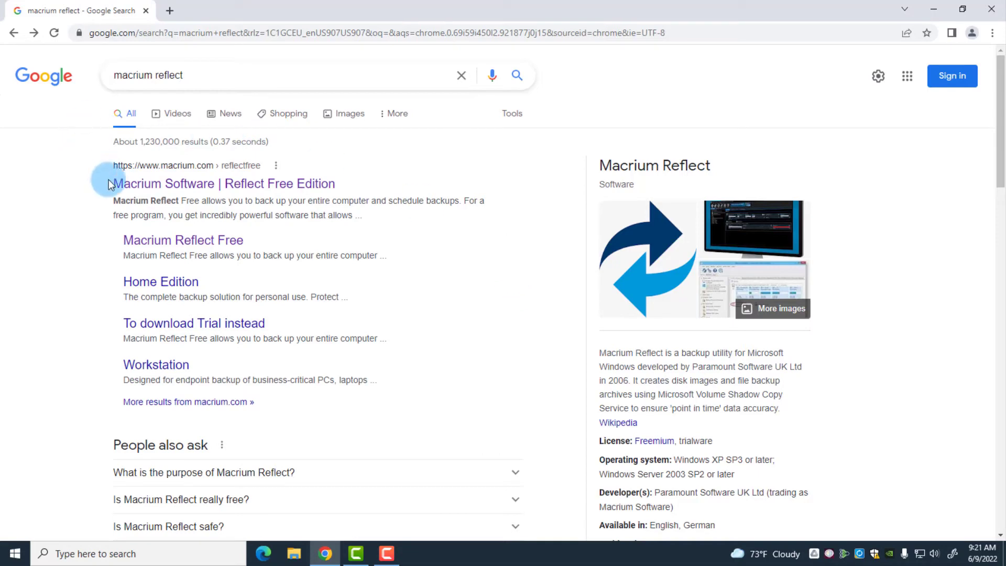
click(179, 185)
click(101, 34)
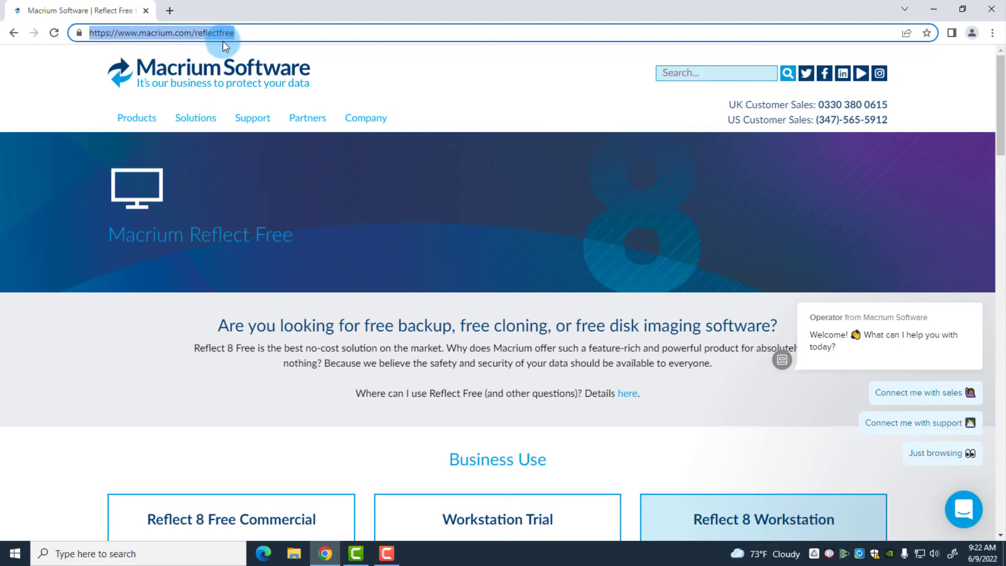
scroll(537, 207, down, 2)
scroll(536, 206, down, 3)
scroll(537, 207, down, 2)
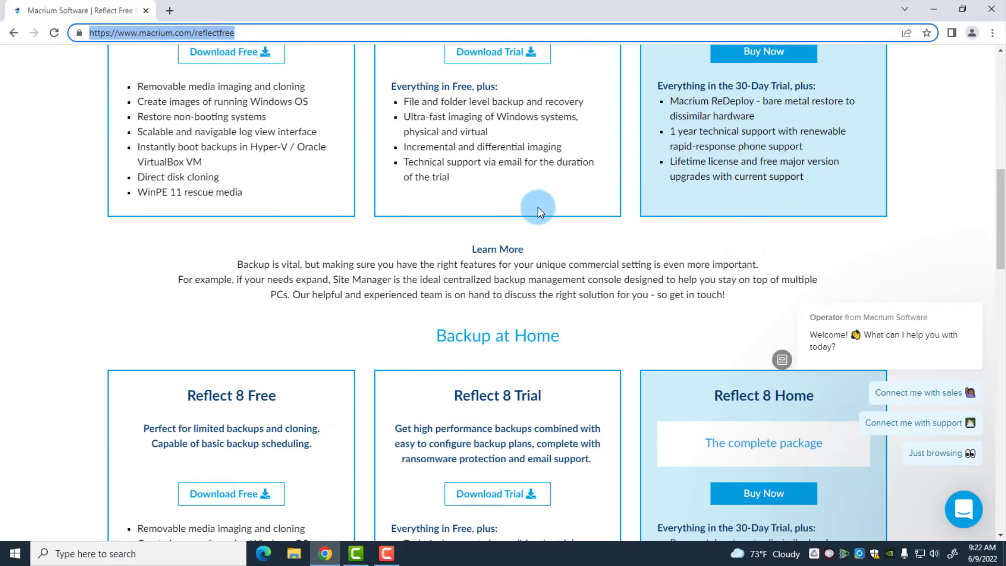
scroll(538, 207, down, 2)
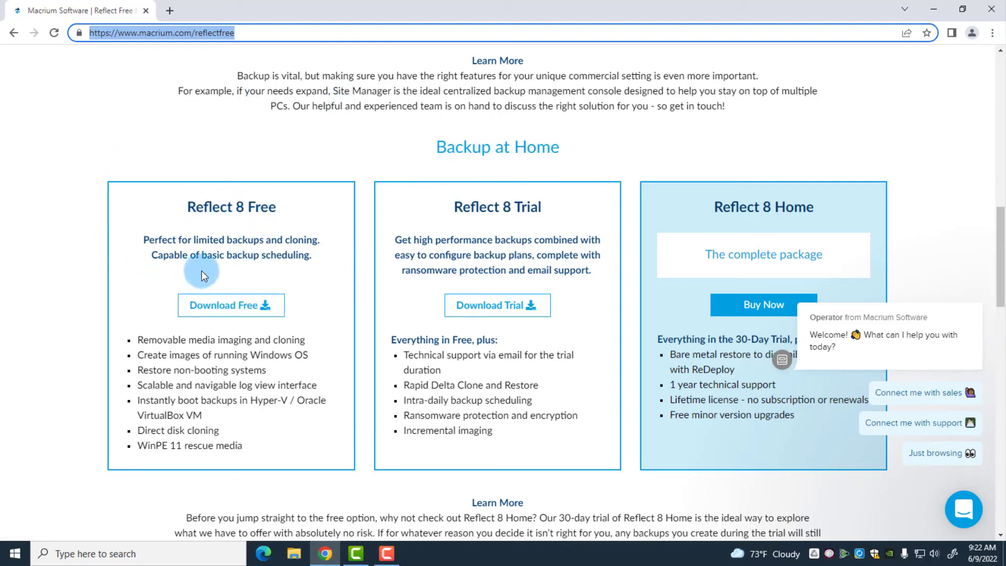
- Download Reflect 8 Free with the 'I need a personal free license' option and dismiss the thank-you dialog
click(234, 311)
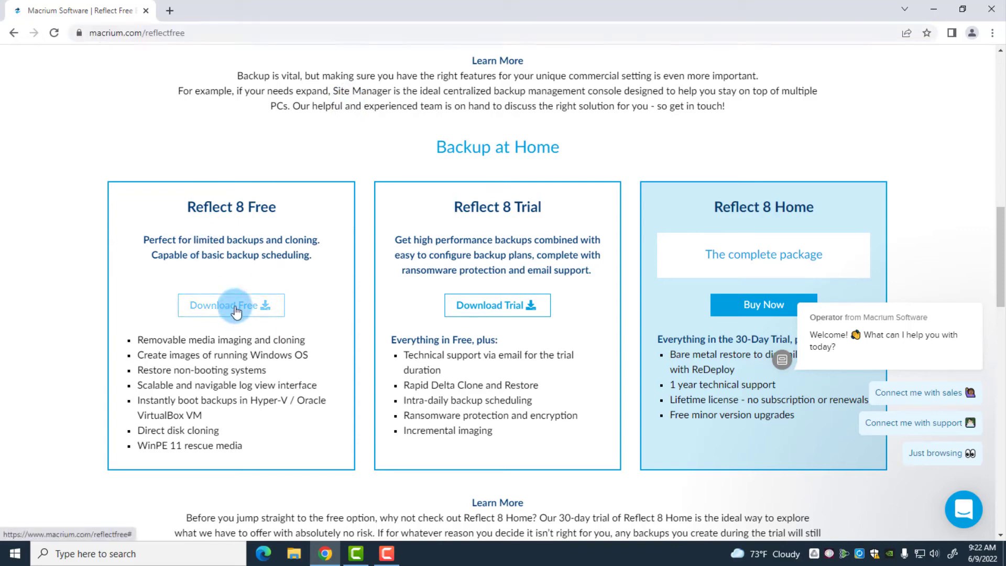
click(235, 312)
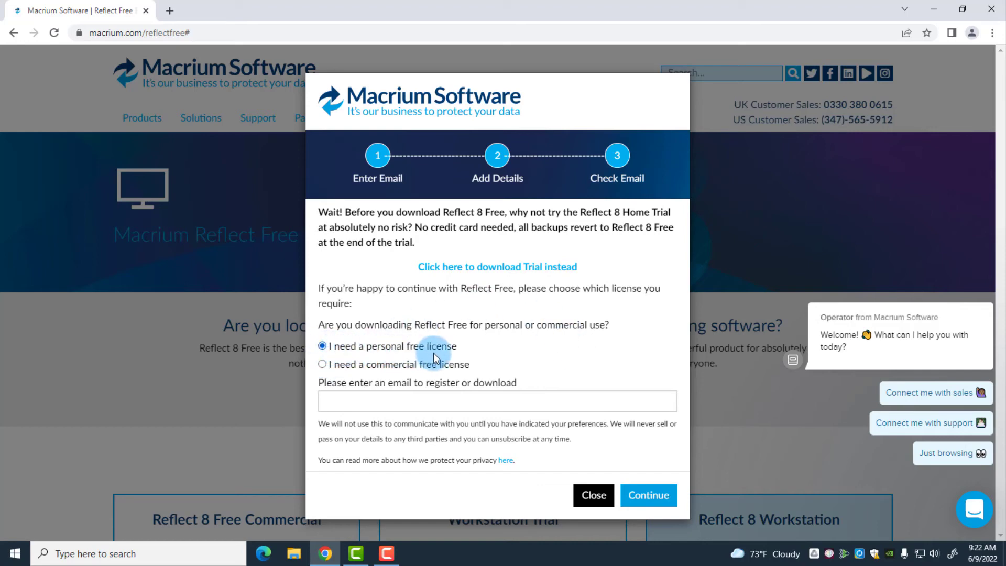
click(641, 500)
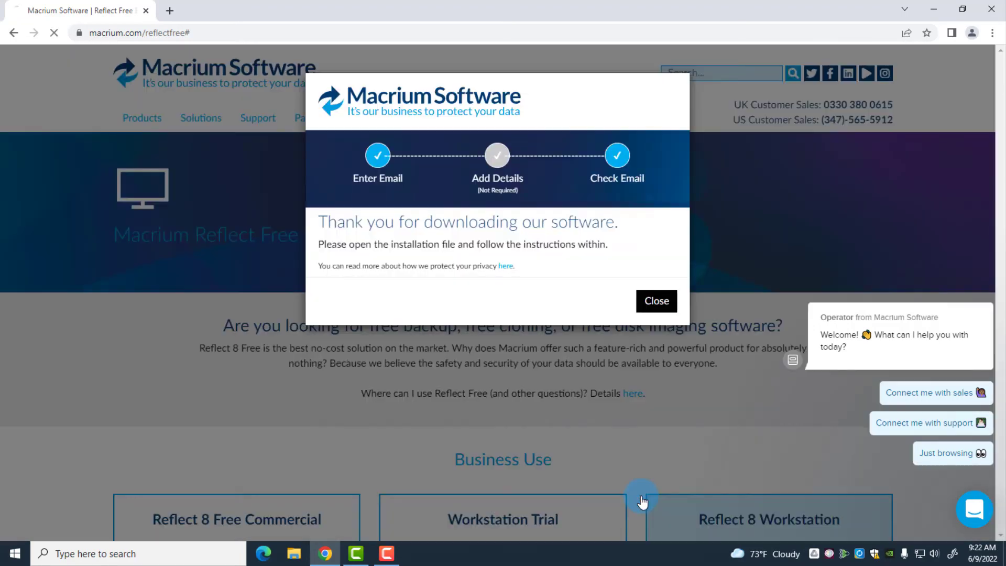
click(657, 302)
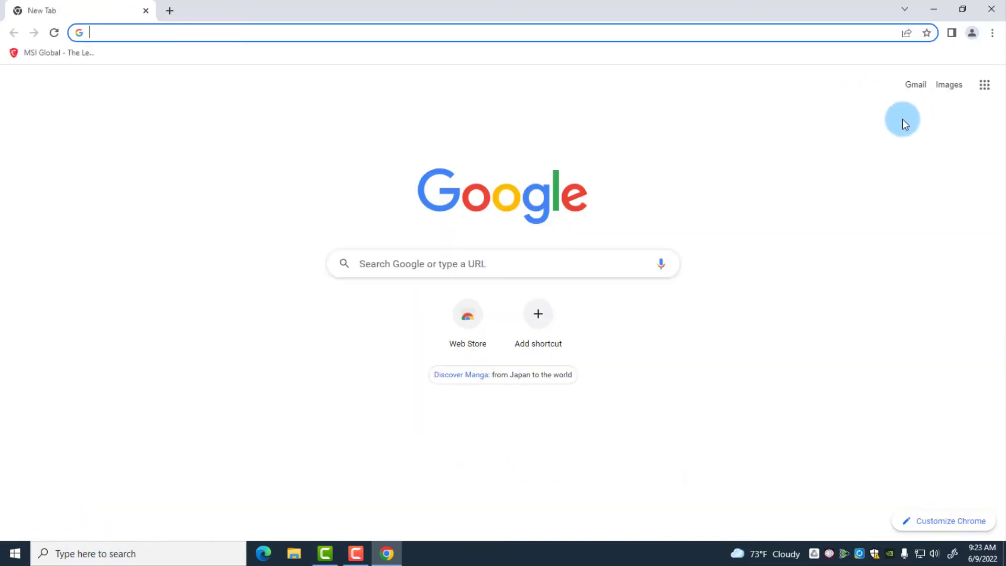
click(993, 34)
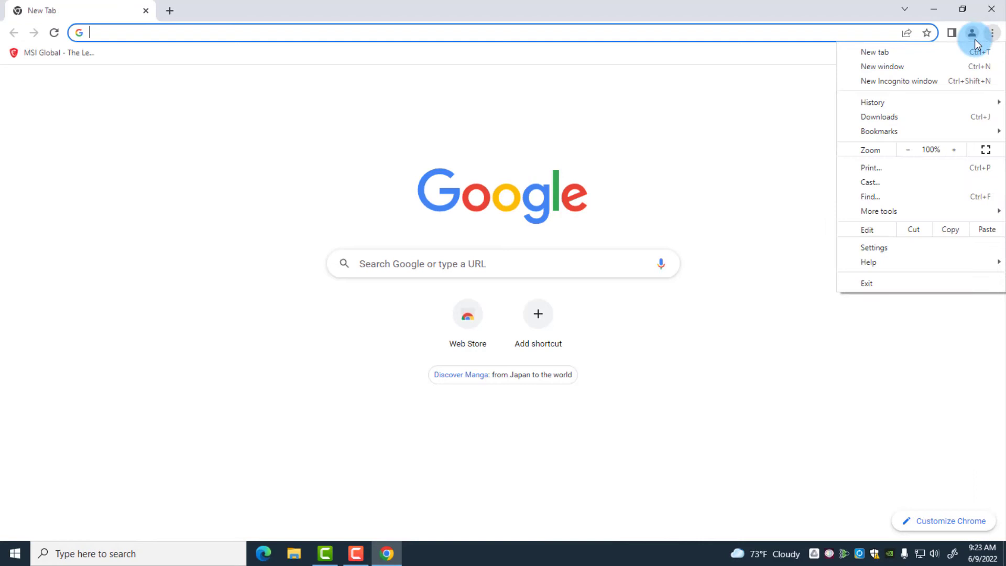
- Locate ReflectDLHF.exe from Chrome's downloads in its folder and run it as administrator
click(886, 117)
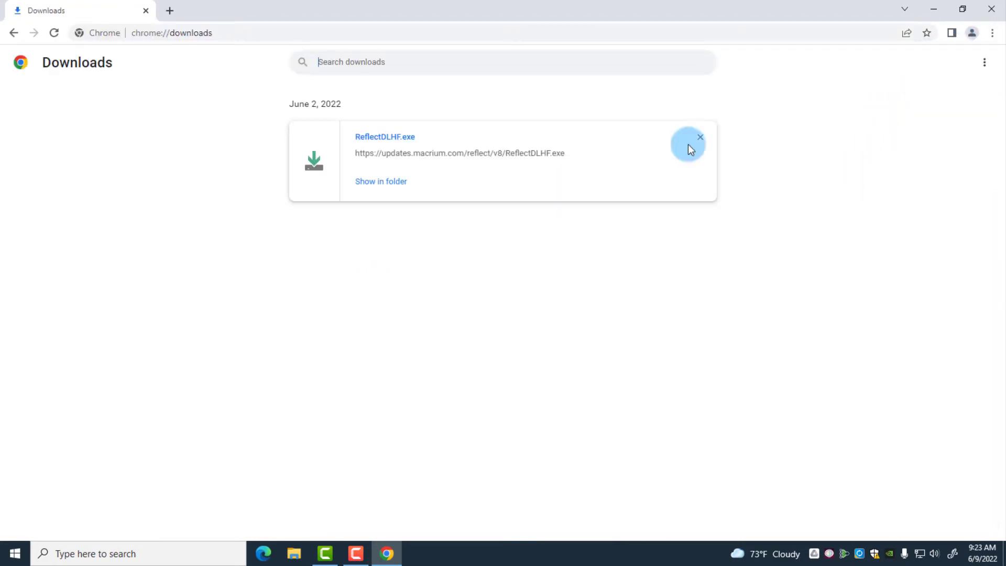
click(381, 182)
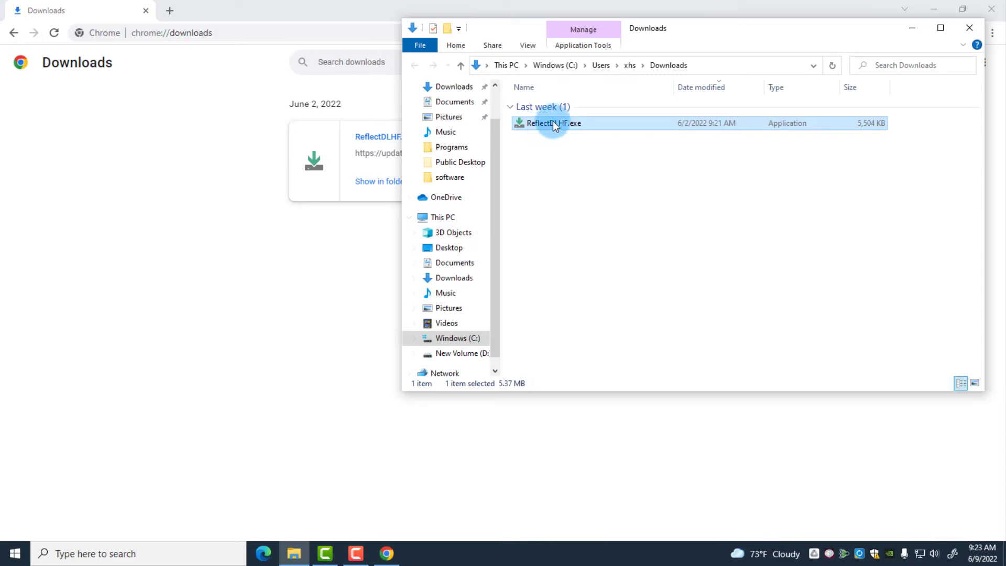
right_click(553, 121)
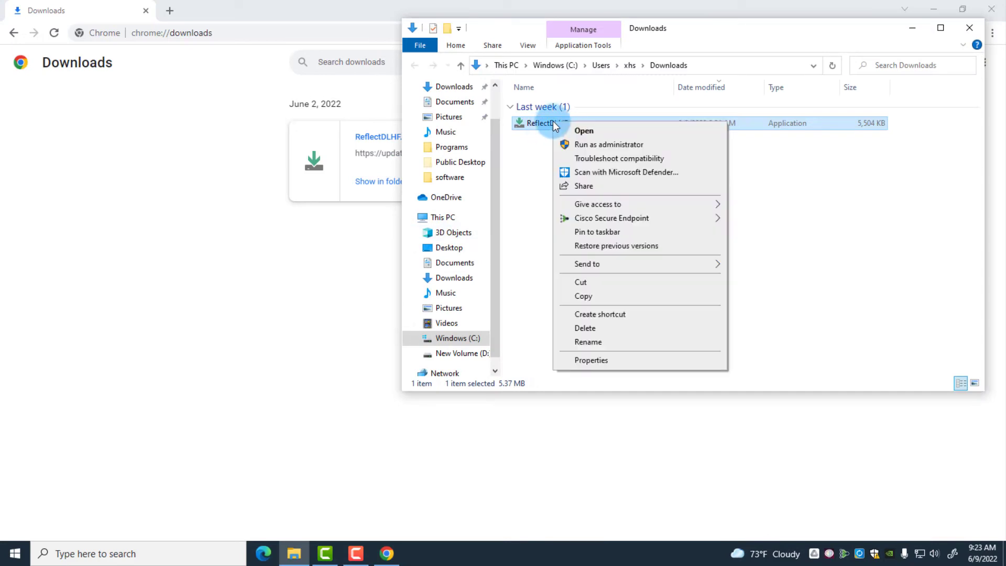
click(586, 144)
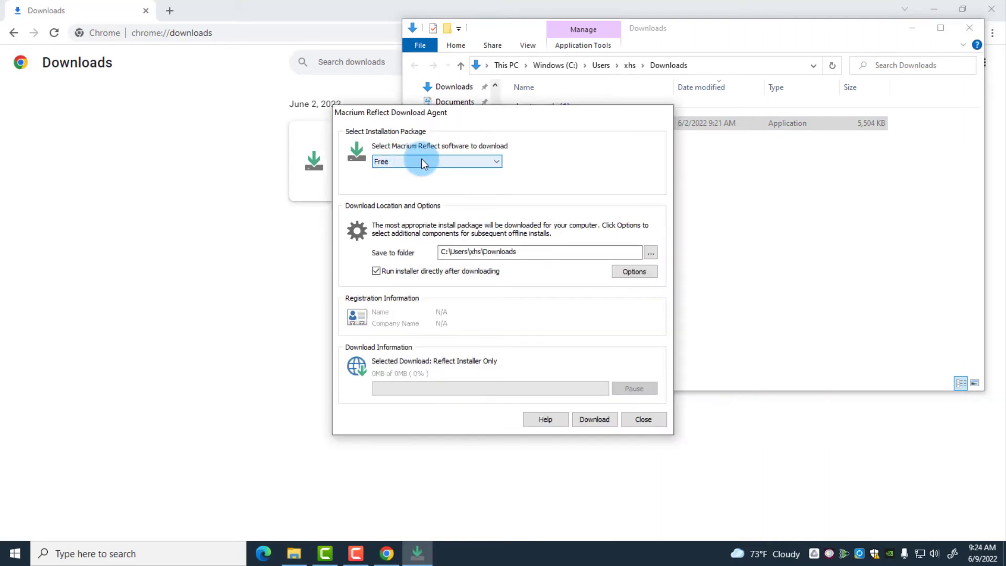
- Have the download agent fetch the Free installation package, closing Explorer and minimizing Chrome
click(593, 419)
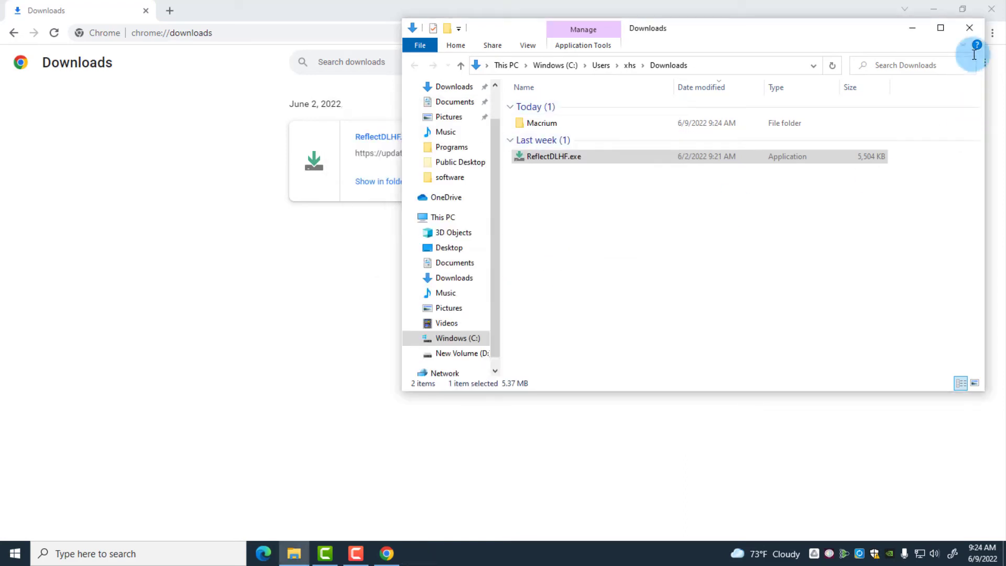
click(970, 28)
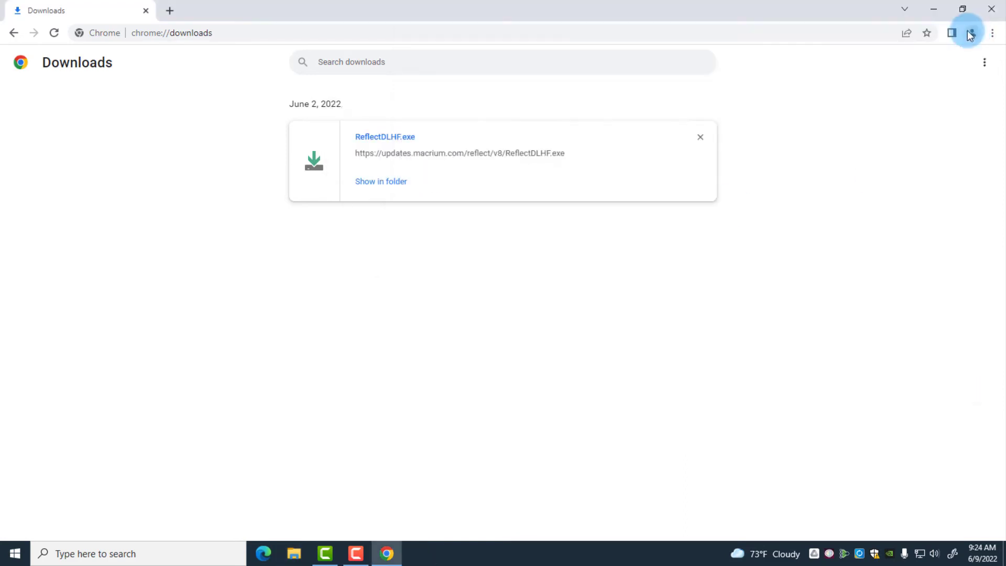
click(938, 7)
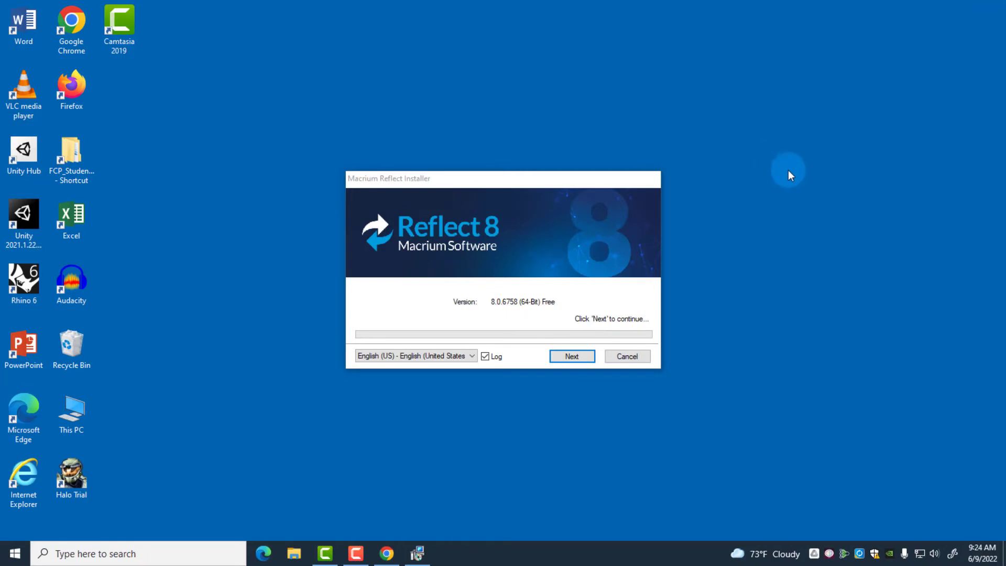
- Proceed through the installer accepting the license agreement and personal, non-commercial use
click(574, 354)
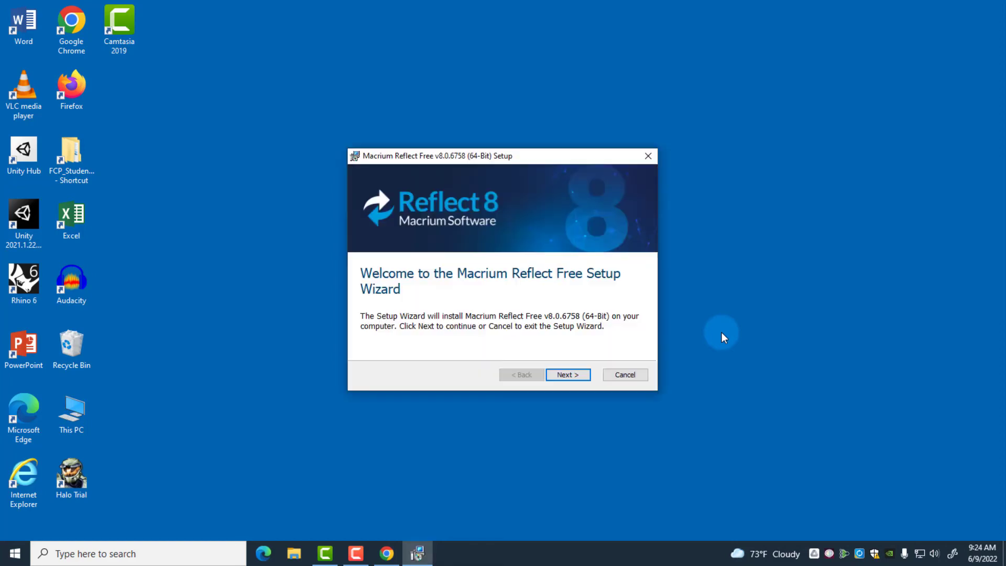
click(560, 378)
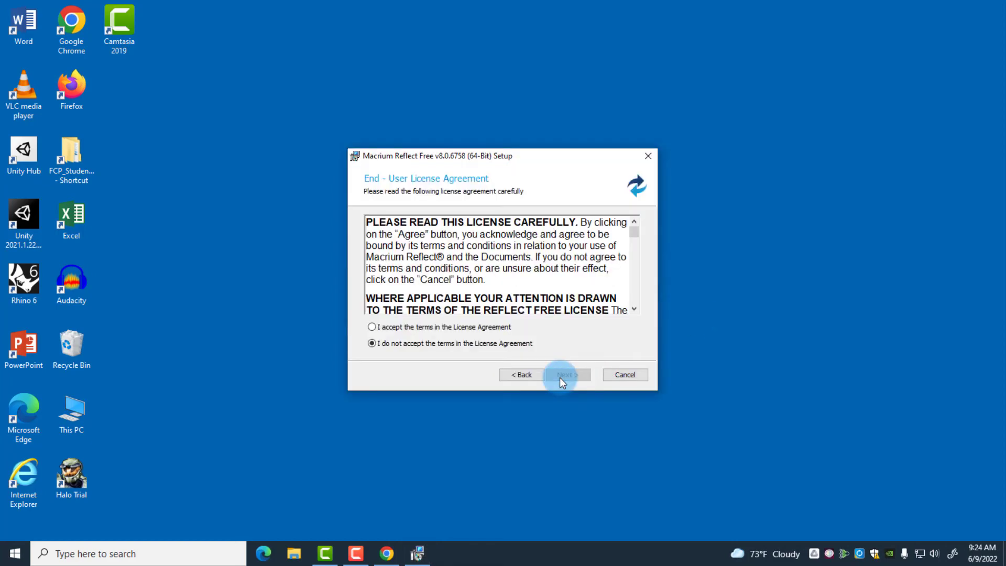
click(459, 327)
click(568, 374)
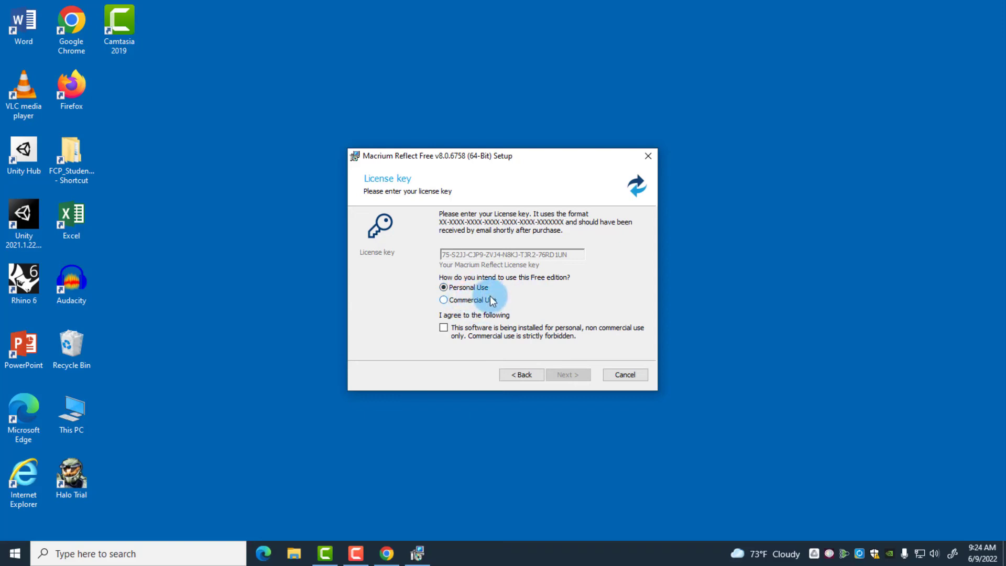
click(443, 331)
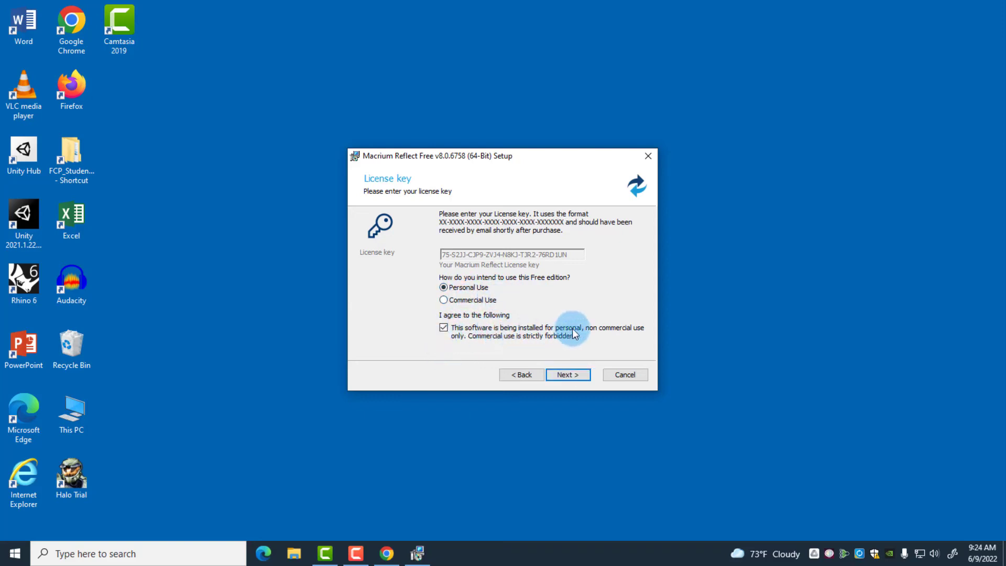
click(574, 372)
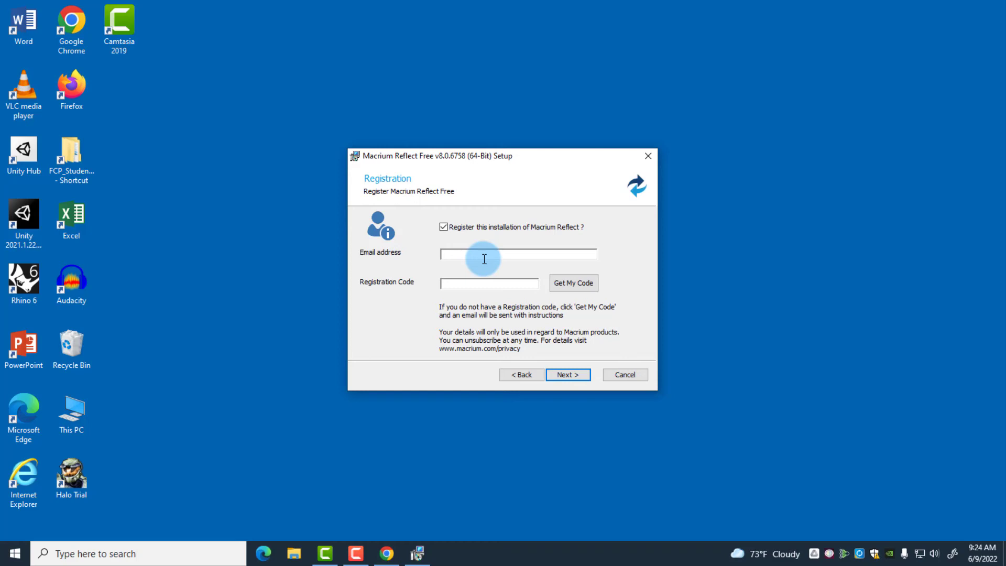
- Skip registering the installation, keep the desktop shortcut option and start installing Macrium Reflect Free
click(444, 227)
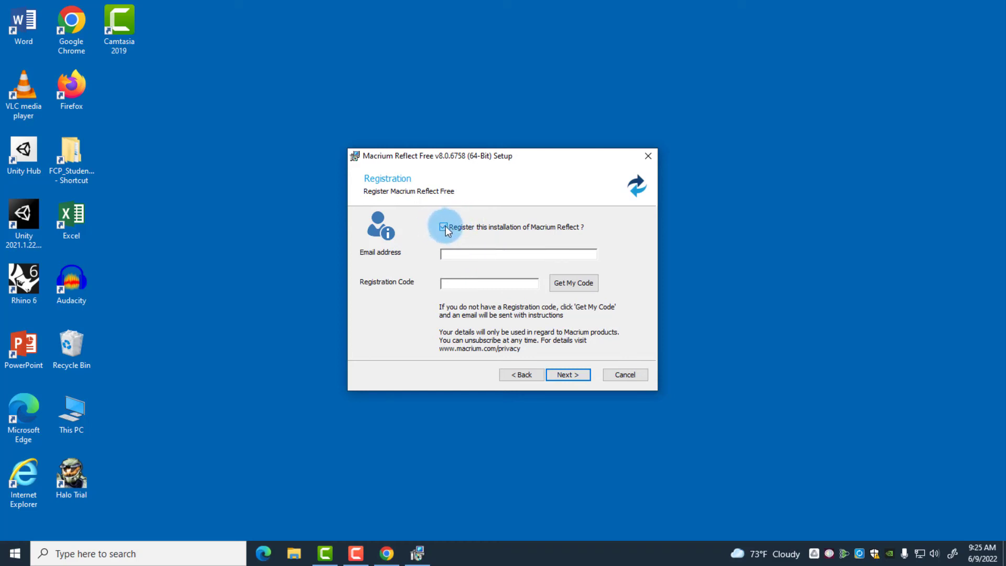
click(575, 373)
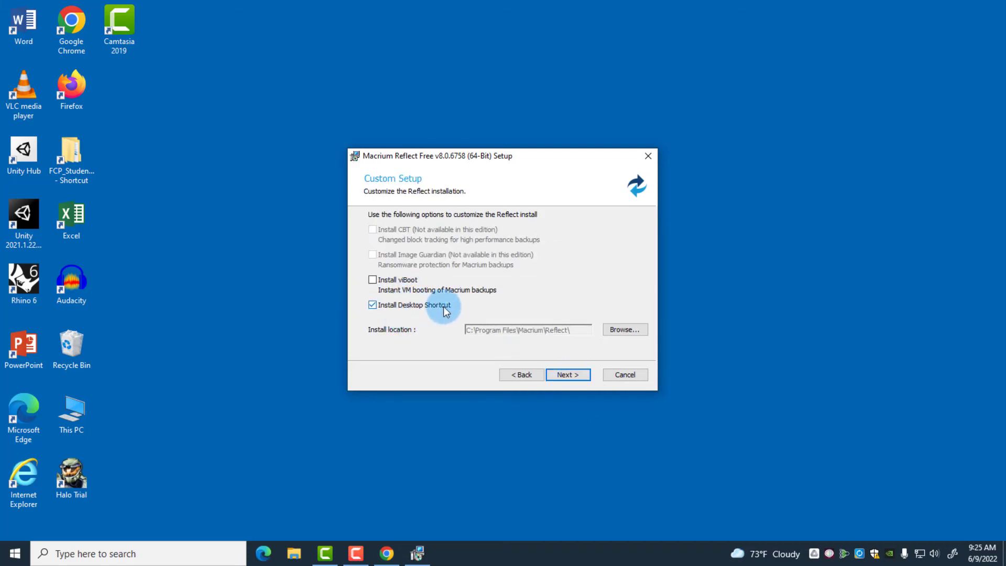
click(574, 376)
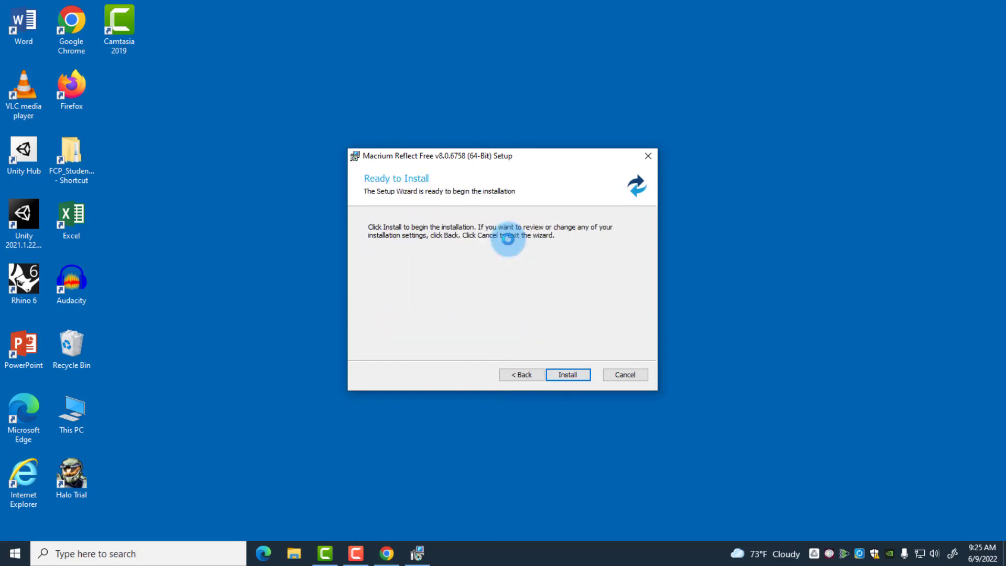
click(561, 376)
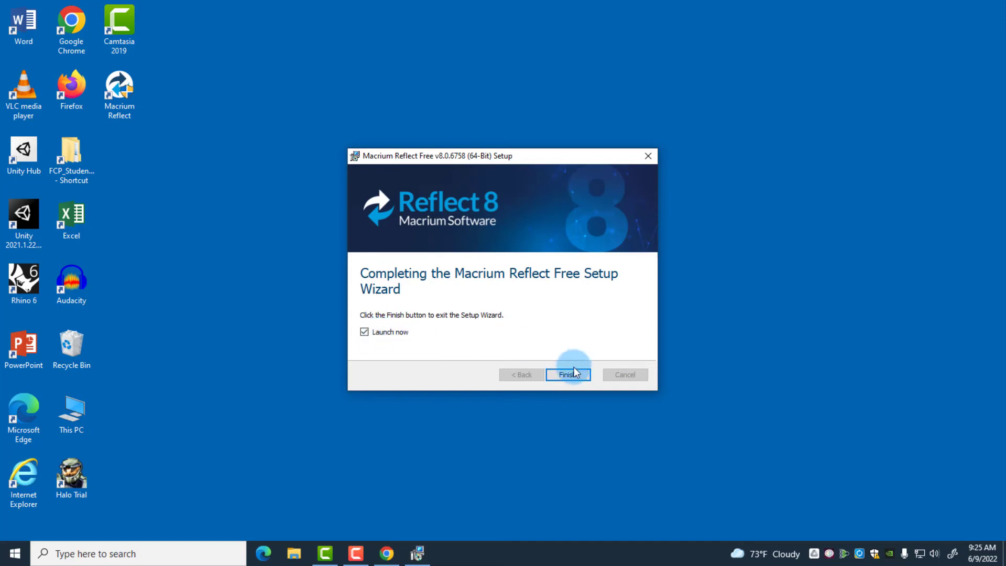
- Finish setup with Launch now checked so Macrium Reflect opens on Local Disks
click(574, 377)
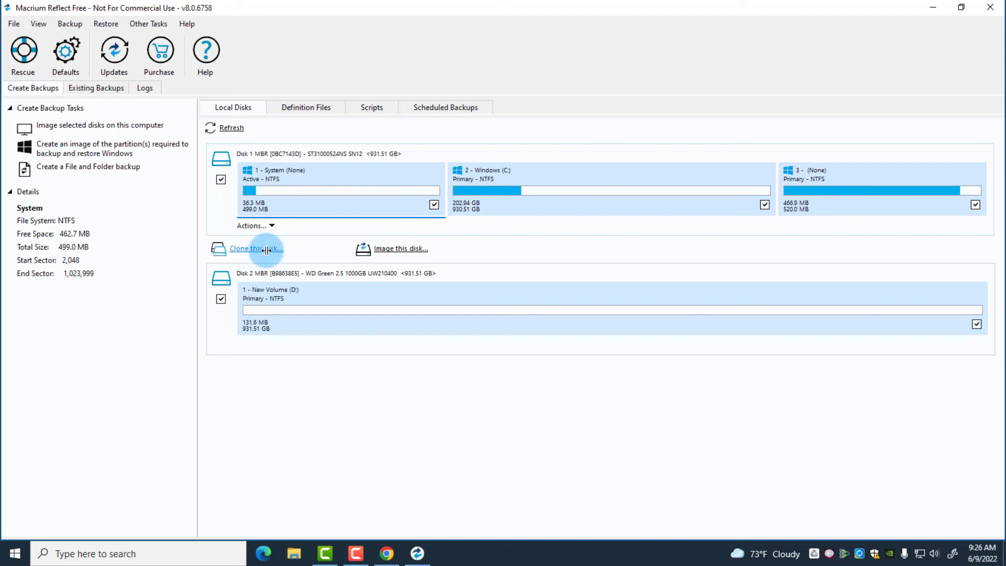
- Set up a clone of Disk 1 with WD Green Disk 2 as destination, skipping scheduling to the summary
click(263, 248)
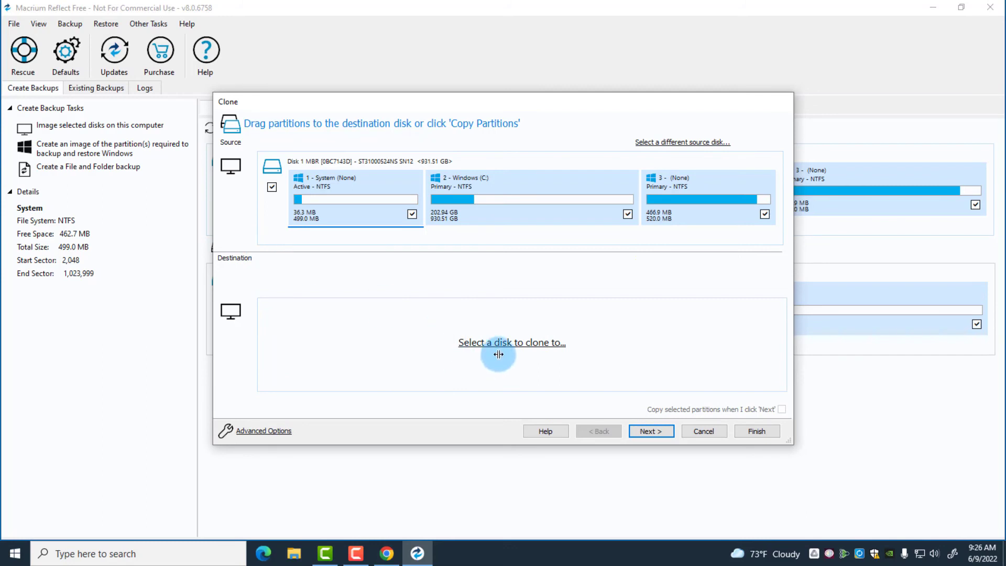
click(532, 343)
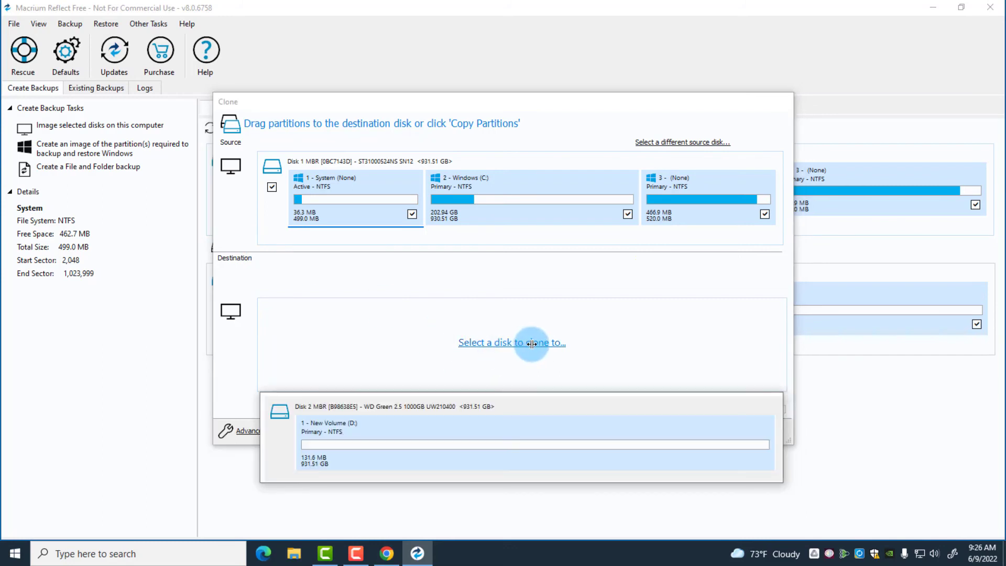
click(532, 405)
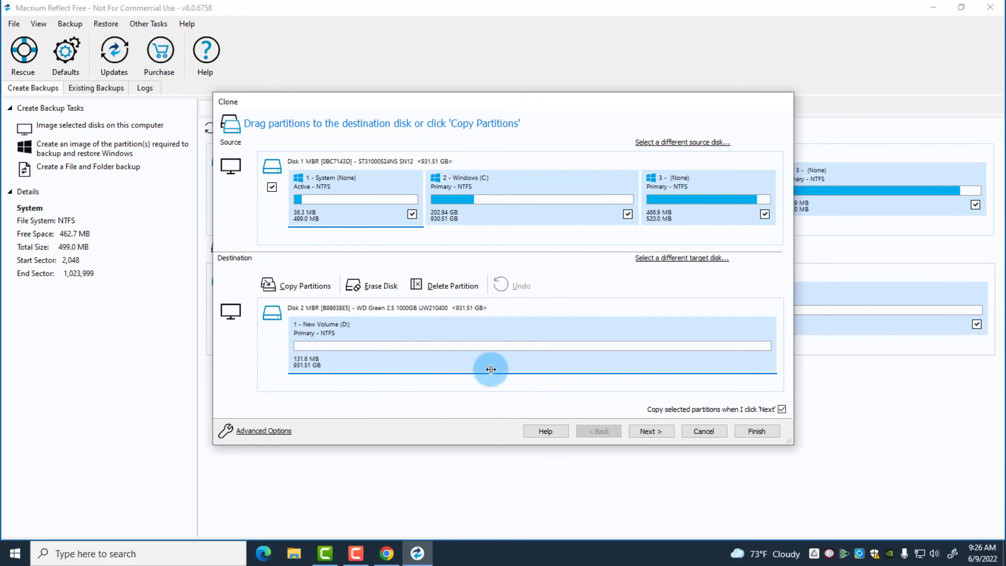
click(651, 431)
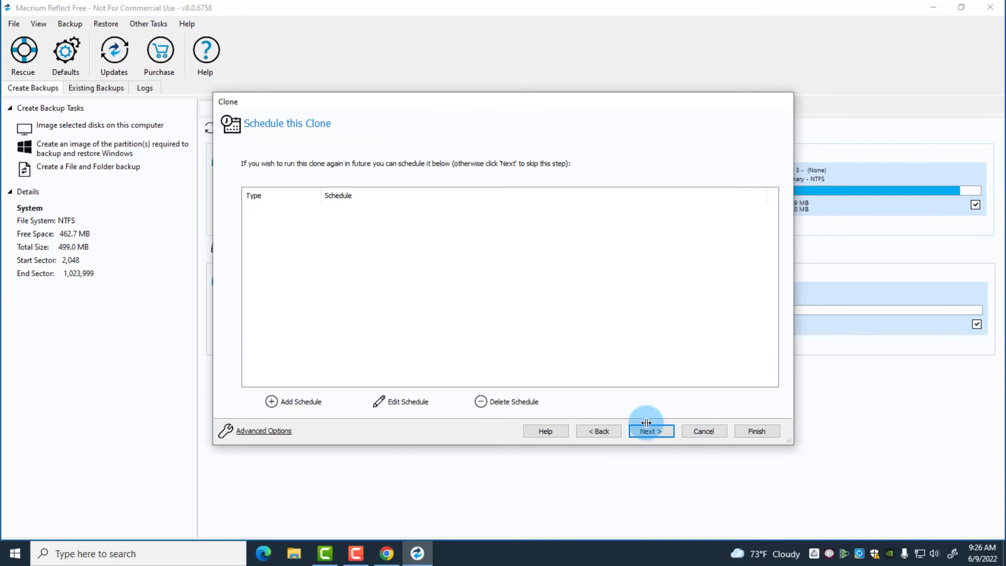
click(650, 430)
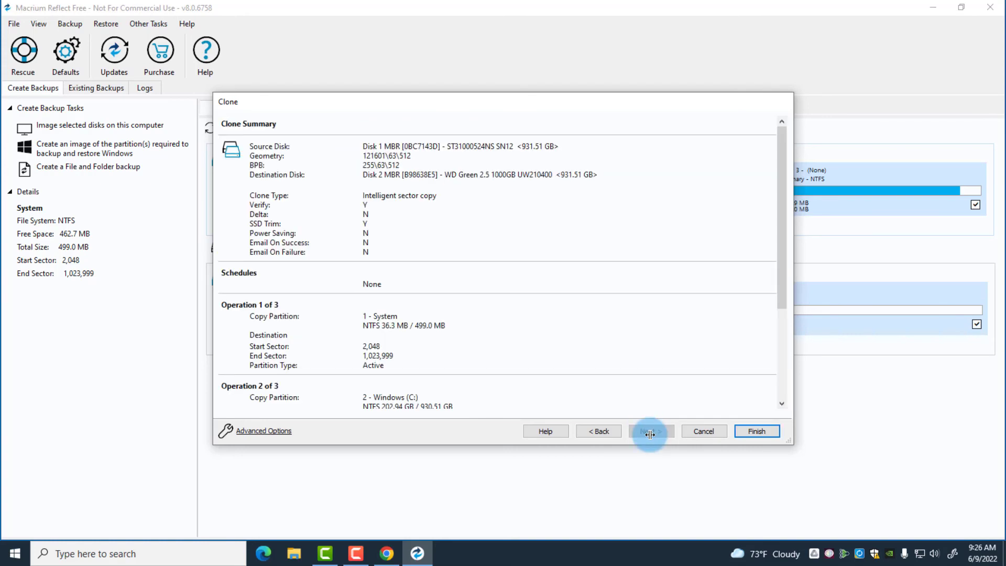
drag(623, 105, 640, 371)
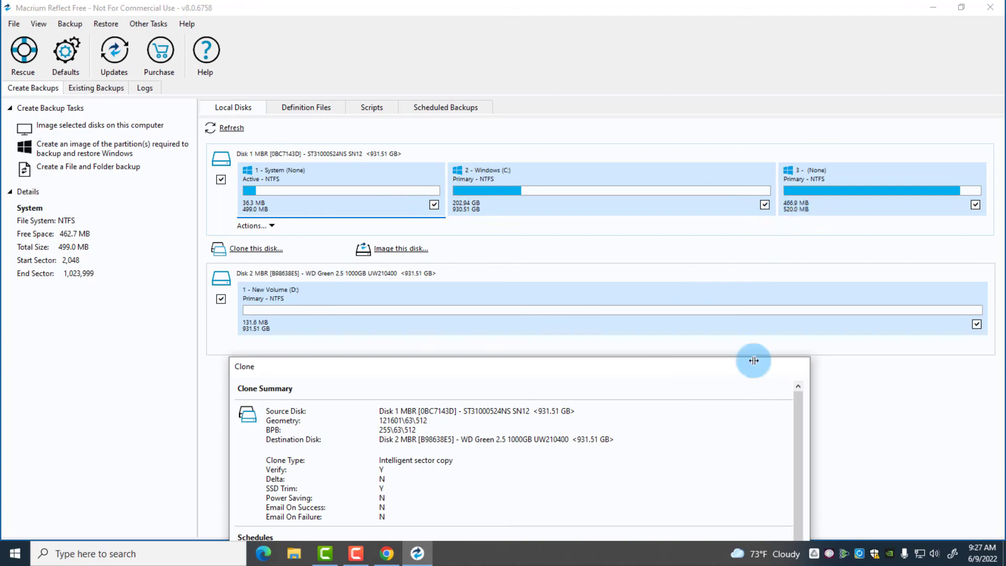
drag(664, 373, 686, 120)
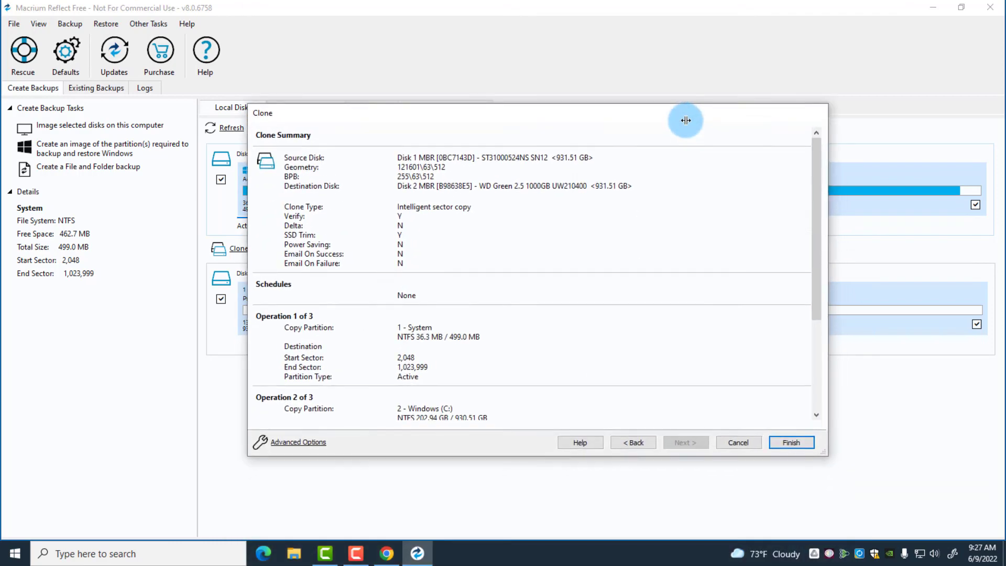
- Finish as My Clone to run now, confirm D: will be overwritten and start the clone
click(810, 469)
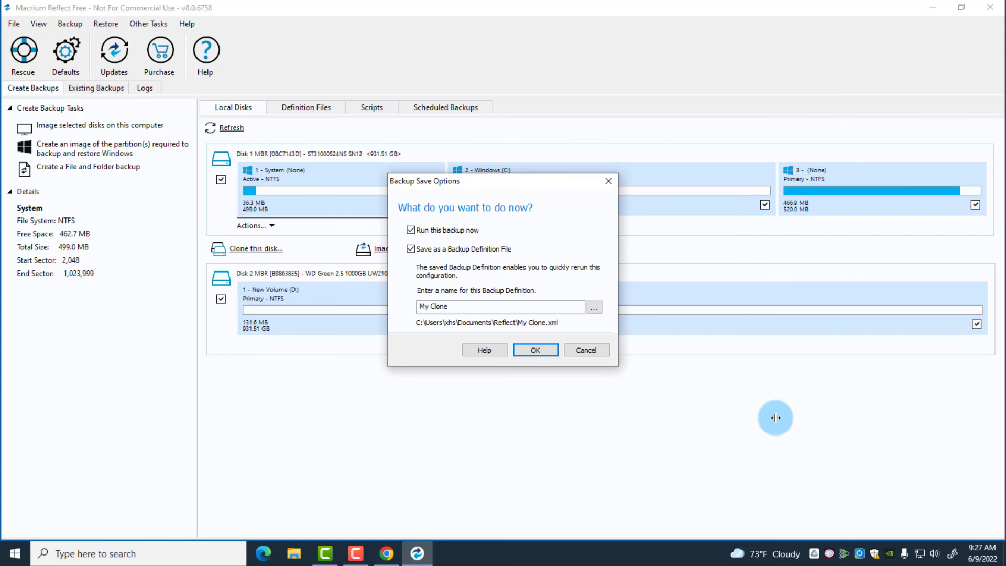
click(535, 350)
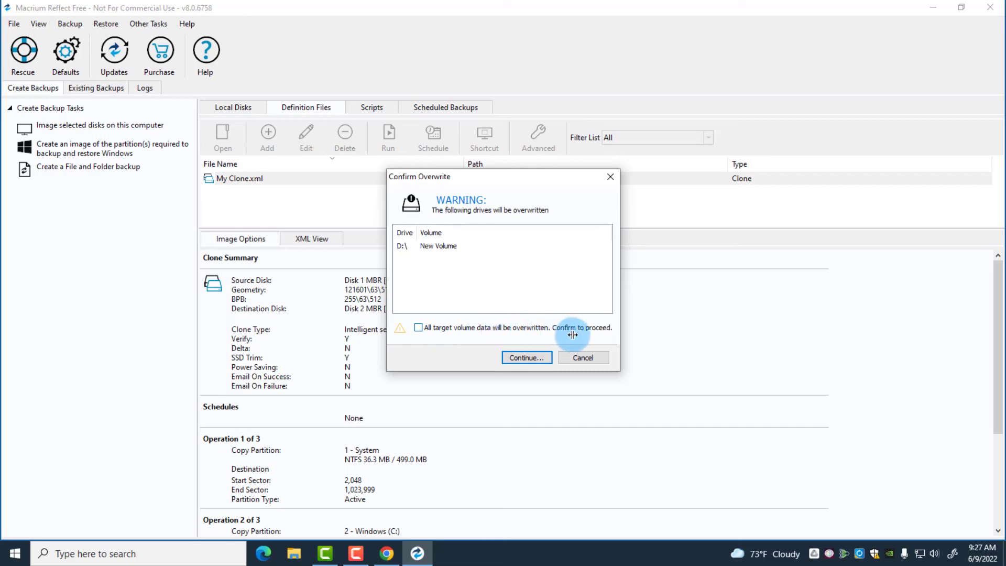
click(418, 327)
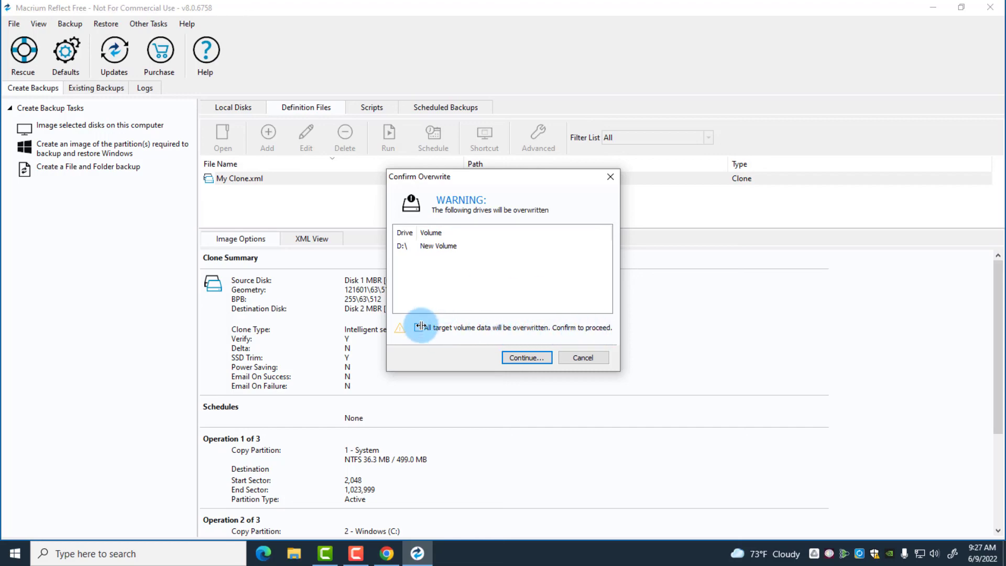
click(527, 358)
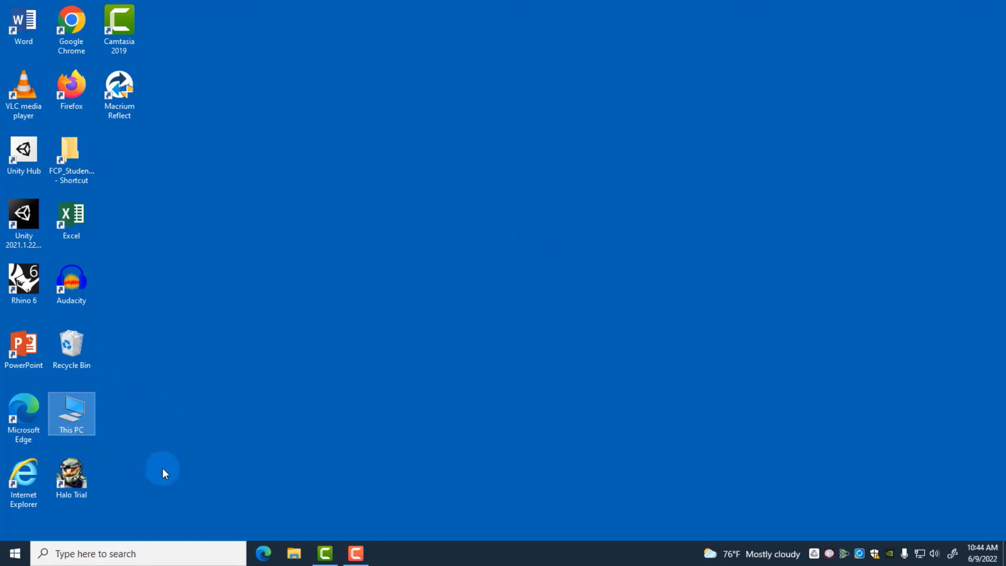
double_click(82, 405)
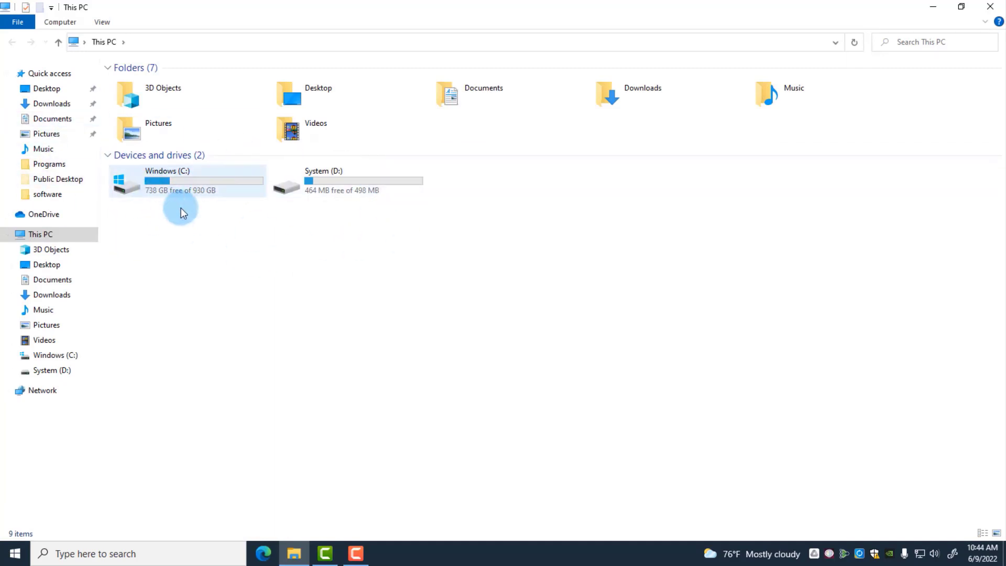
right_click(177, 179)
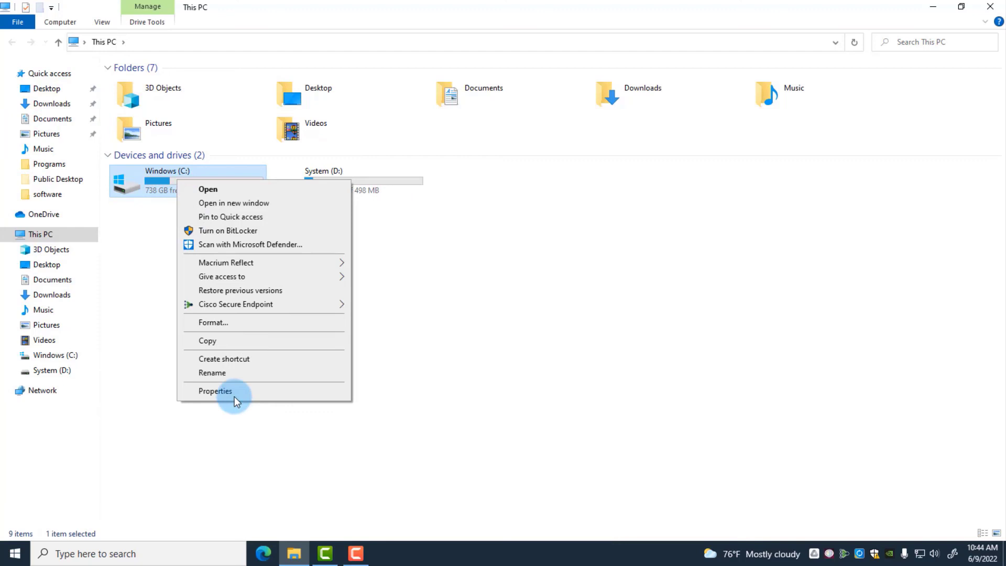
click(234, 395)
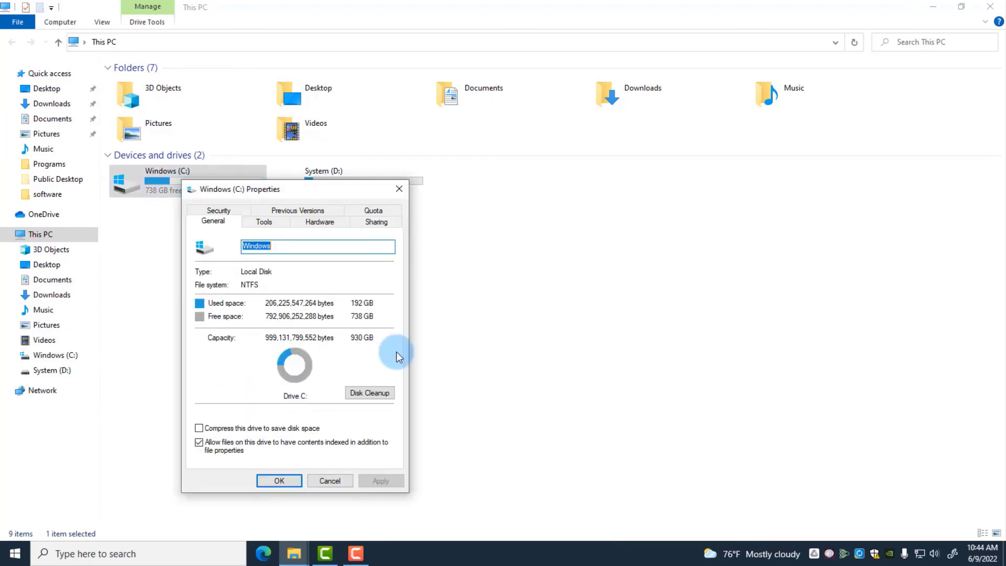
click(332, 225)
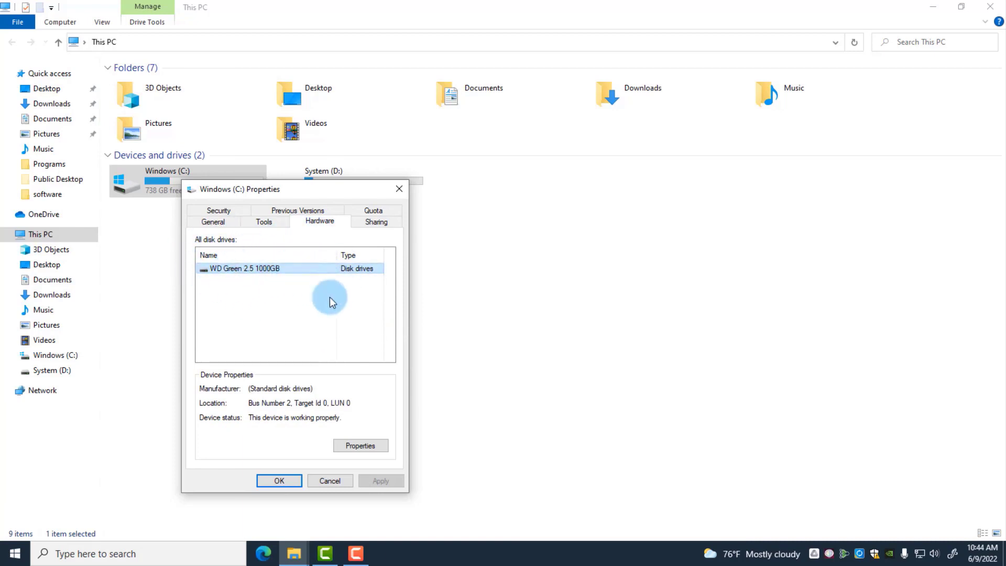
click(332, 482)
click(333, 484)
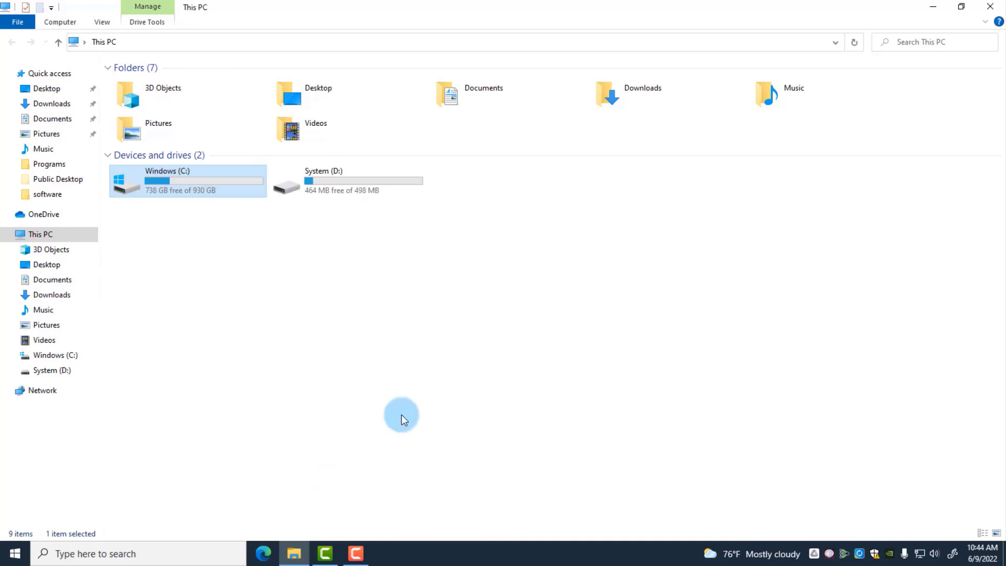